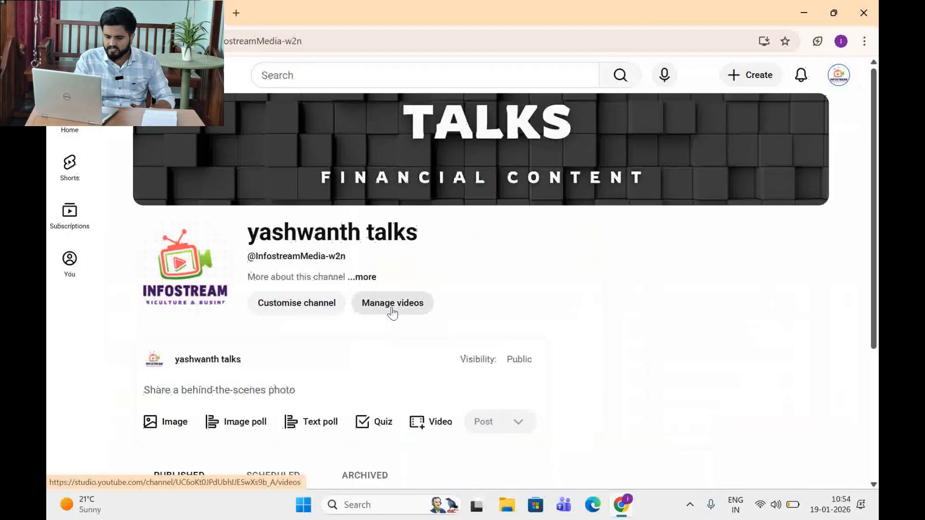
Open the channel's video management in YouTube Studio and go to the channel customisation page
left_click(392, 309)
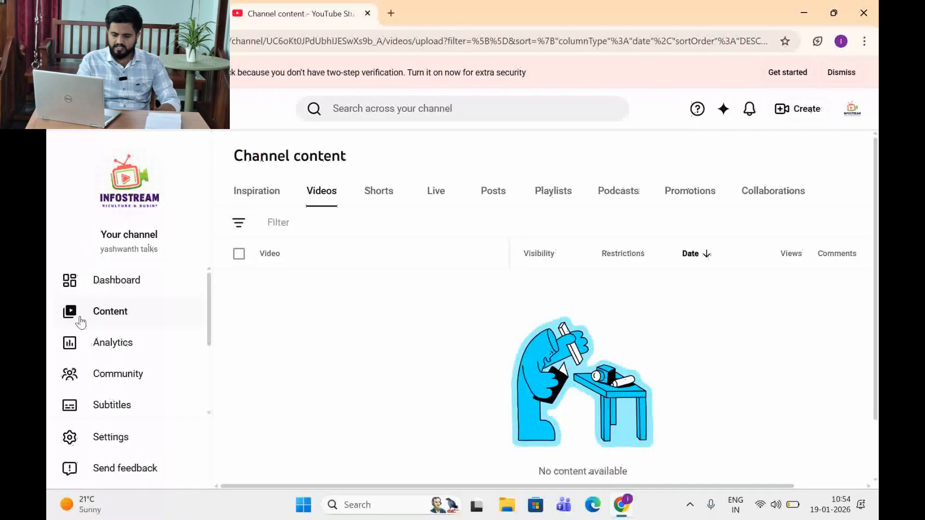
left_click(82, 287)
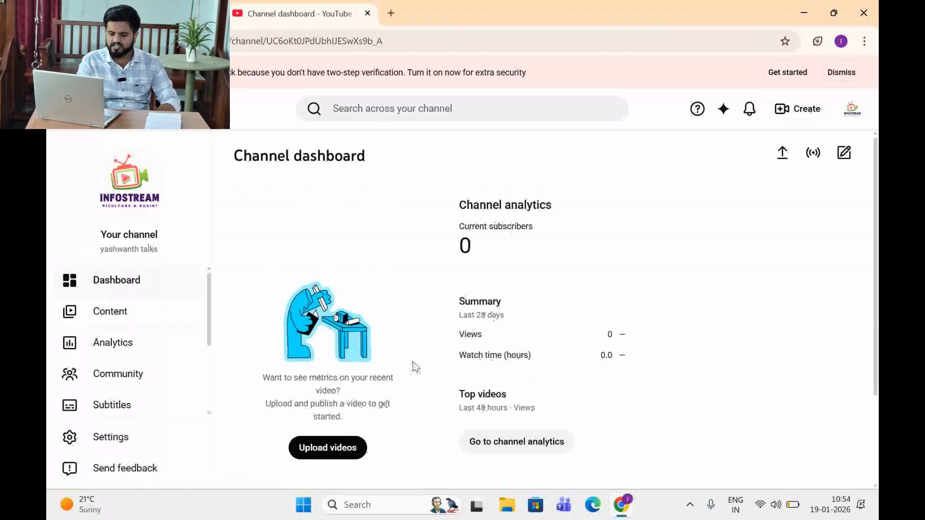
left_click(141, 322)
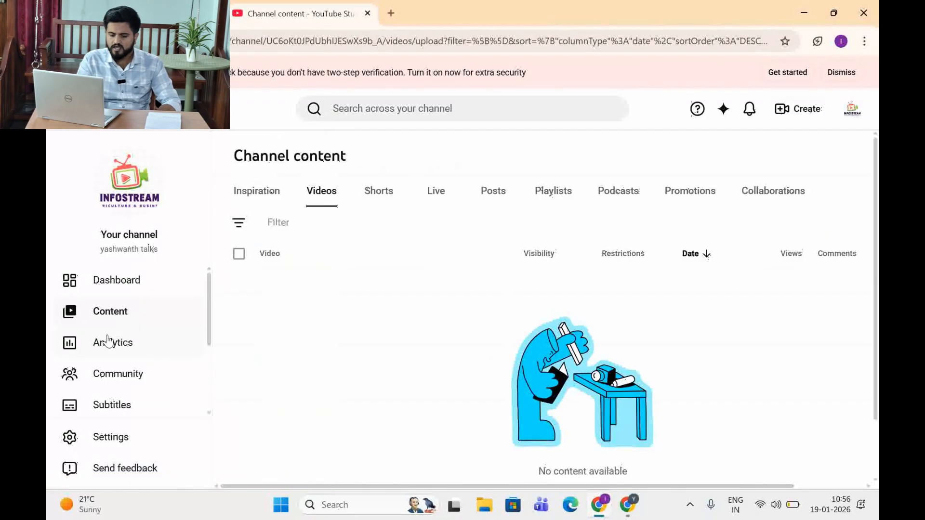
scroll(114, 354, "down", 3)
scroll(113, 354, "up", 1)
scroll(114, 354, "down", 1)
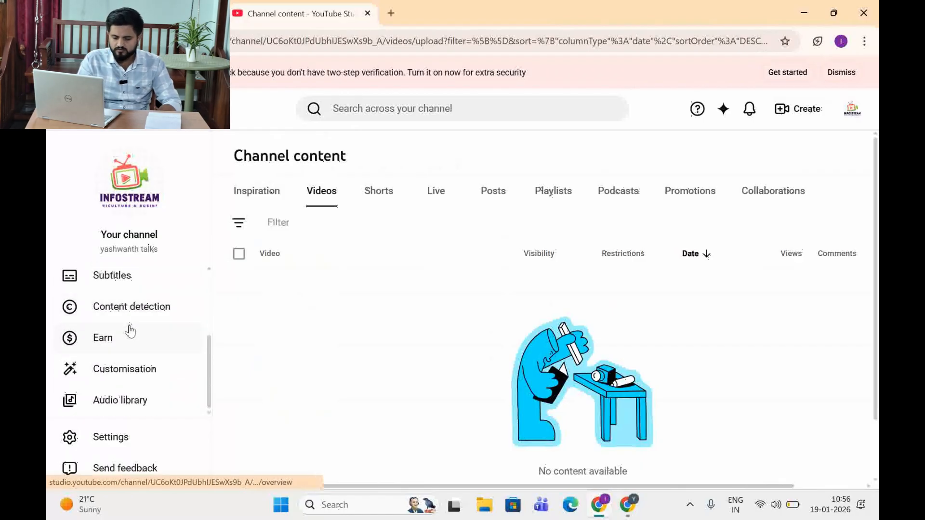
left_click(126, 370)
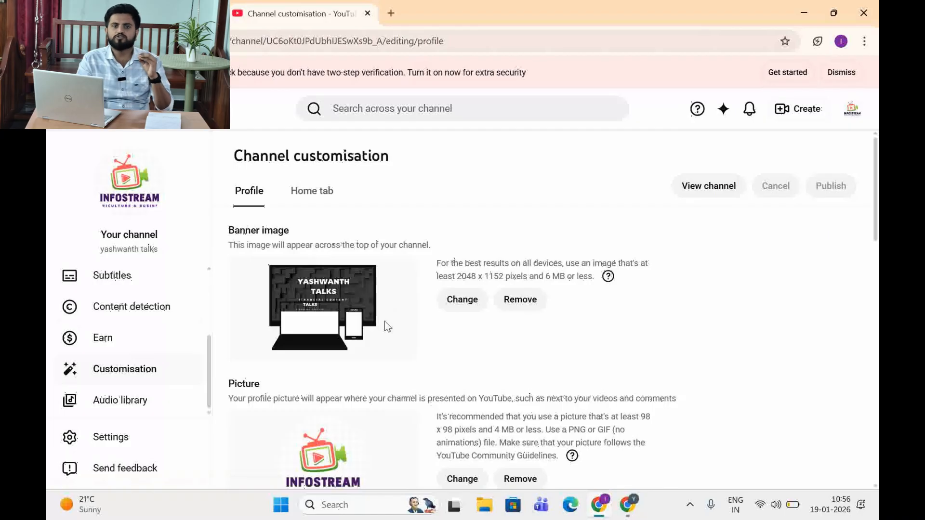
Switch to a separate Chrome window with the Canva home page
left_click(332, 509)
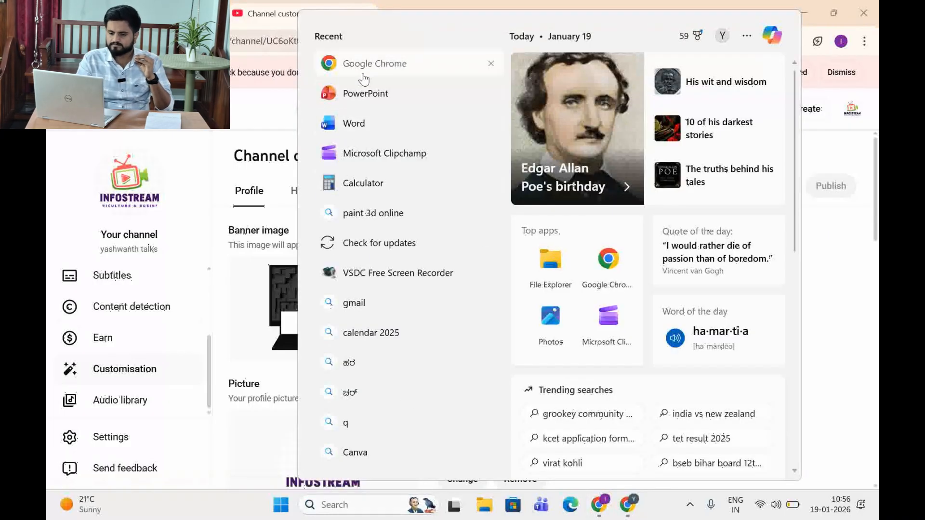
left_click(359, 70)
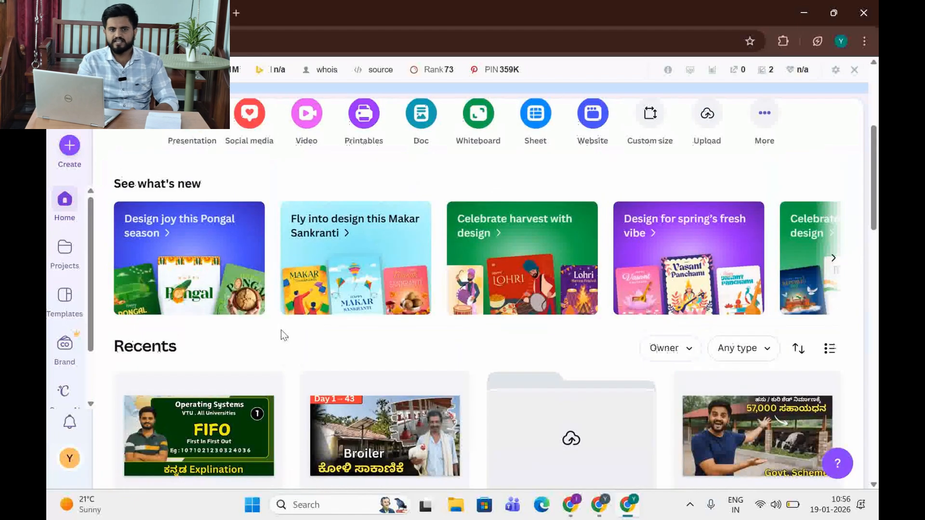
Look through the recent designs on the Canva home page
scroll(282, 330, "down", 1)
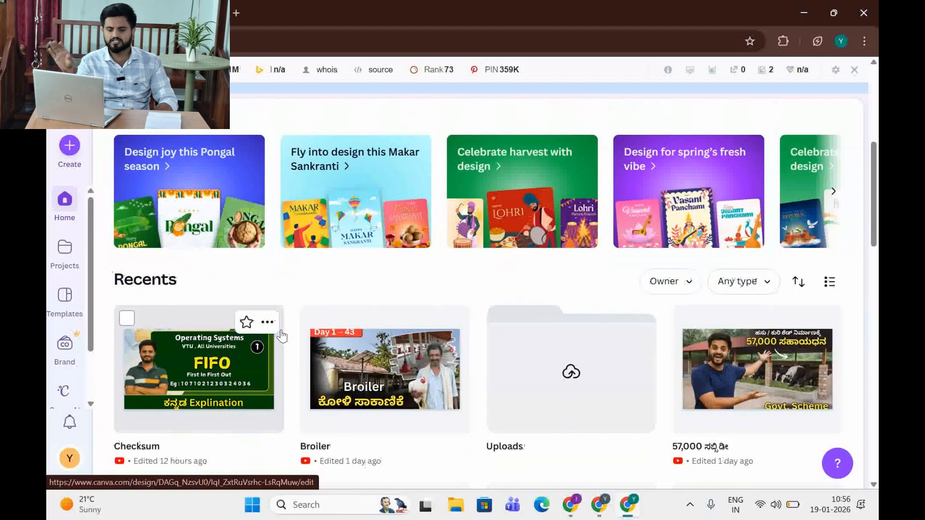
scroll(282, 335, "down", 1)
scroll(310, 236, "down", 4)
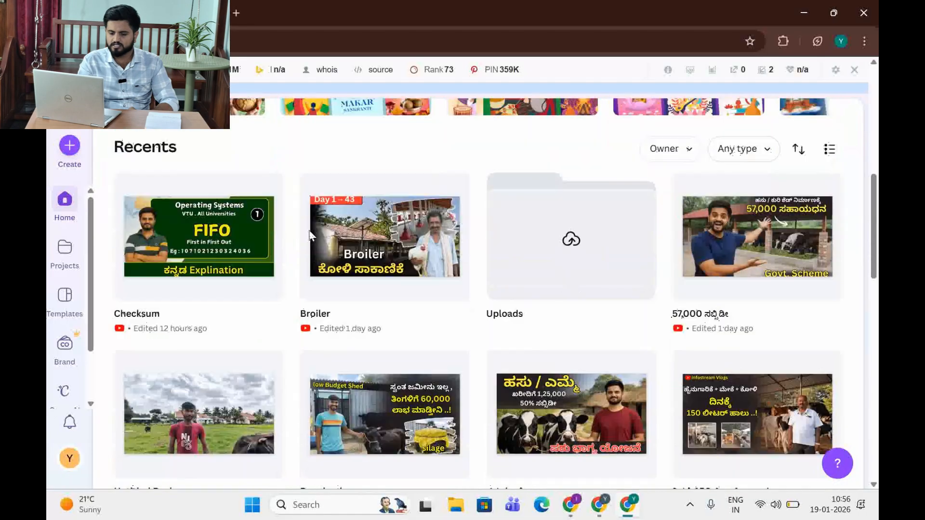
scroll(310, 236, "down", 2)
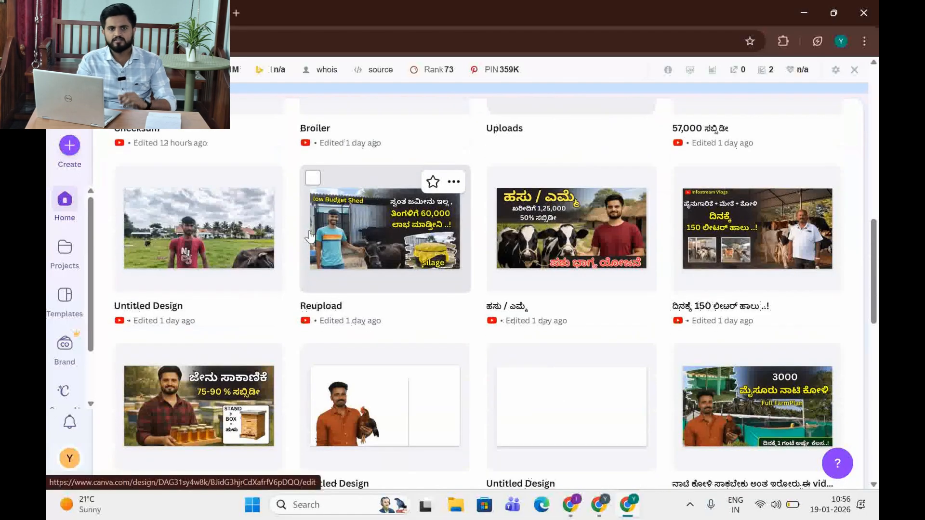
scroll(310, 236, "down", 2)
scroll(310, 236, "up", 8)
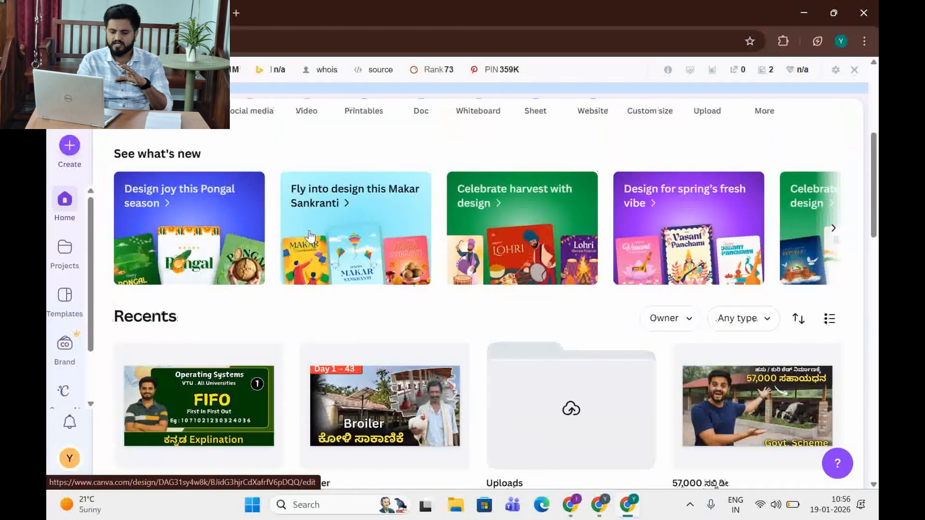
scroll(310, 236, "down", 7)
scroll(310, 236, "up", 7)
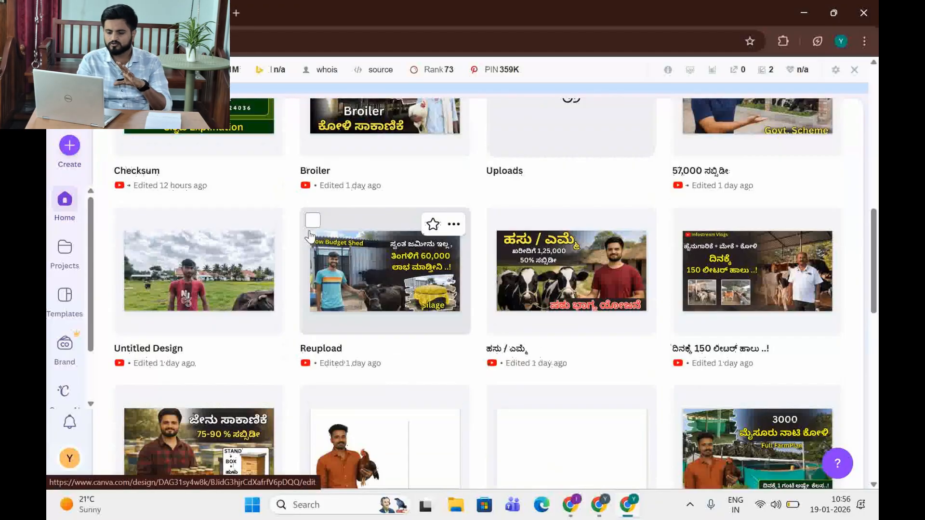
scroll(310, 236, "up", 6)
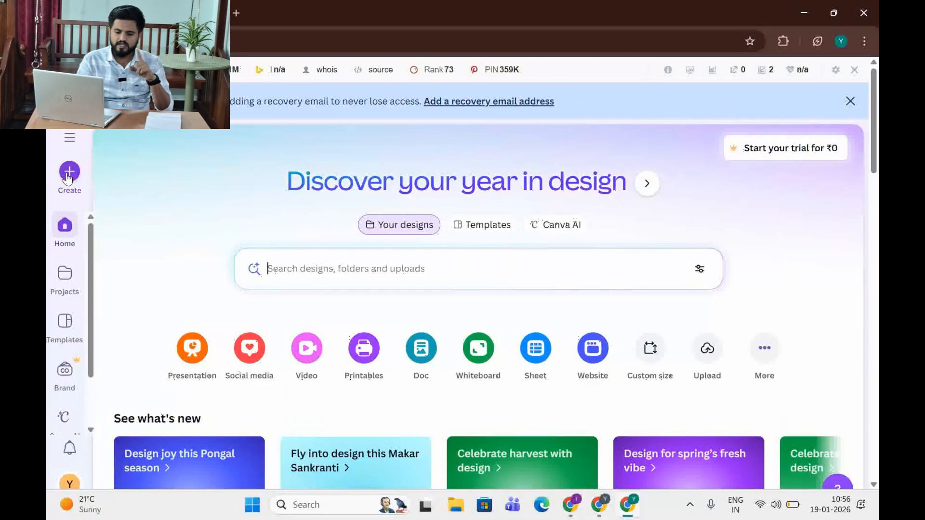
Search the design types for "banner" and create a new YouTube Banner design
left_click(70, 173)
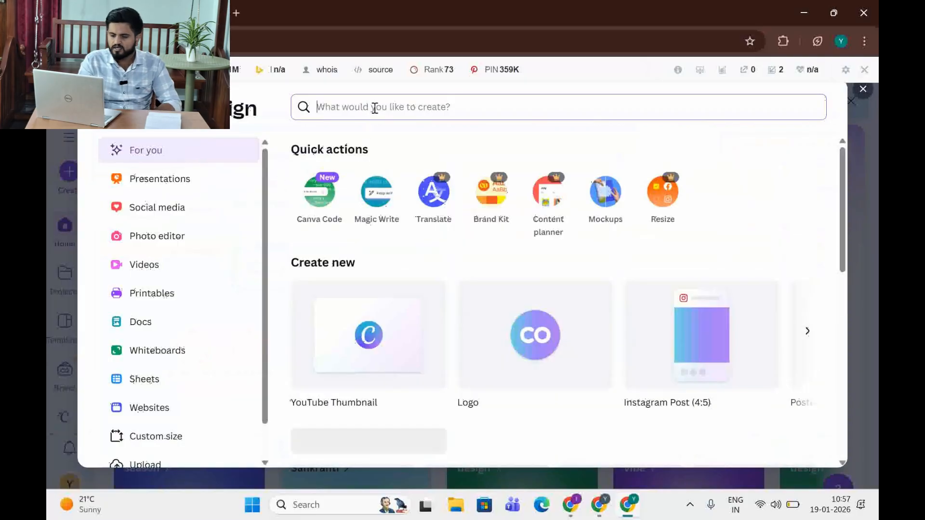
type("banner")
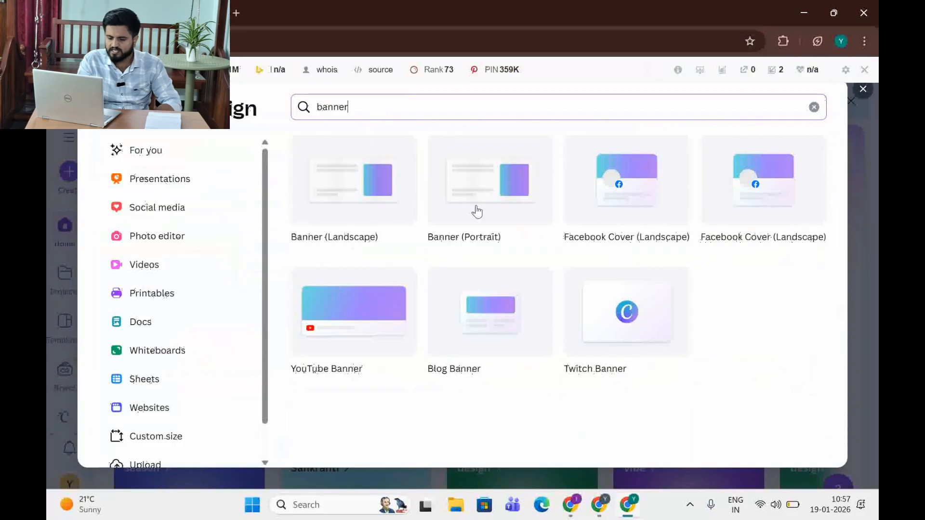
left_click(357, 321)
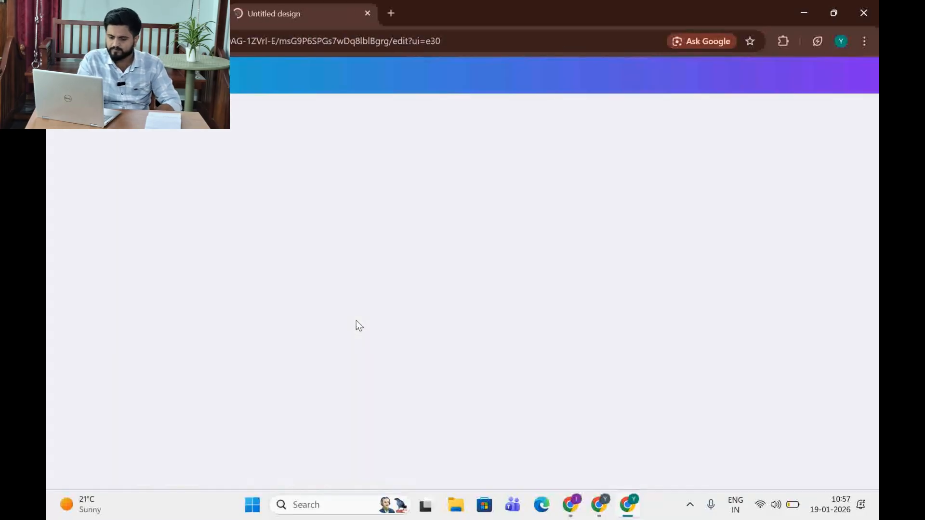
Browse the banner templates and apply the recently used blue technology review template with the round portrait
scroll(177, 400, "down", 5)
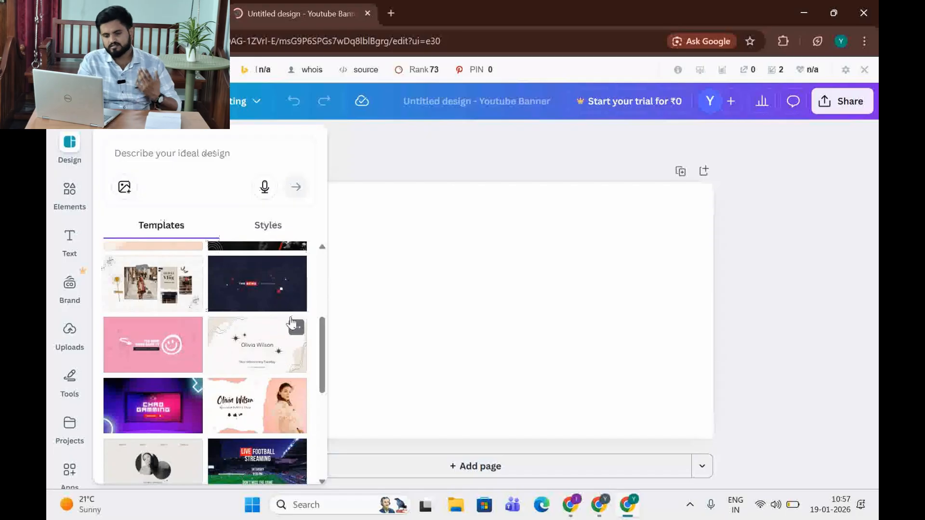
scroll(259, 319, "up", 5)
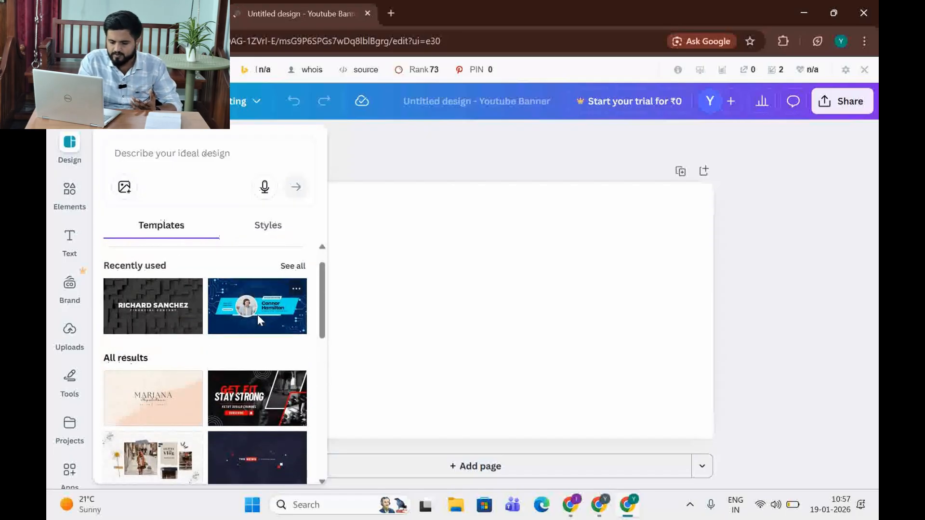
left_click(258, 314)
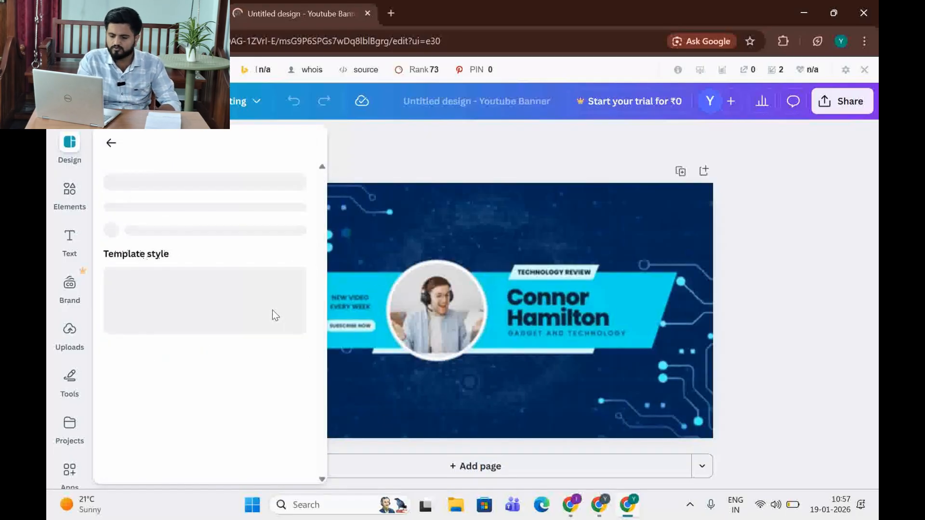
left_click(530, 150)
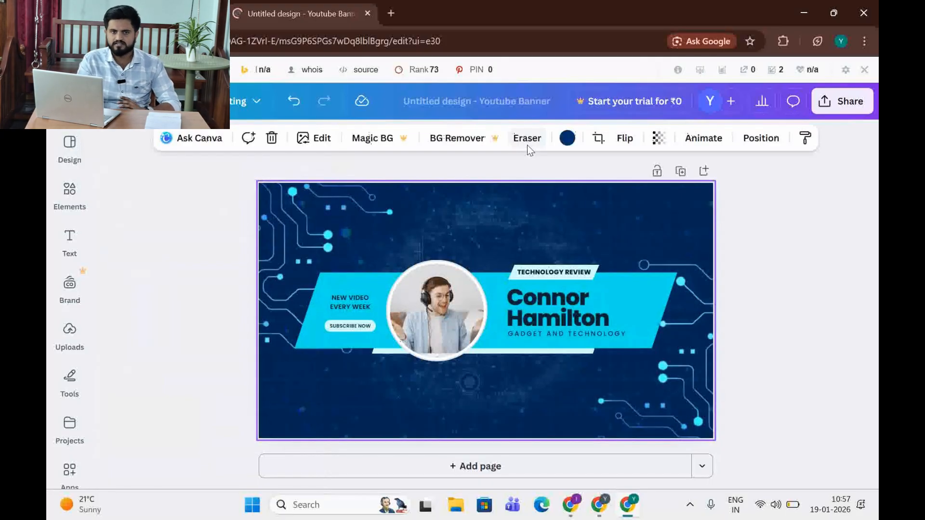
Replace the banner's large headline with the channel name and widen its text box so the first word fits on one line
double_click(544, 300)
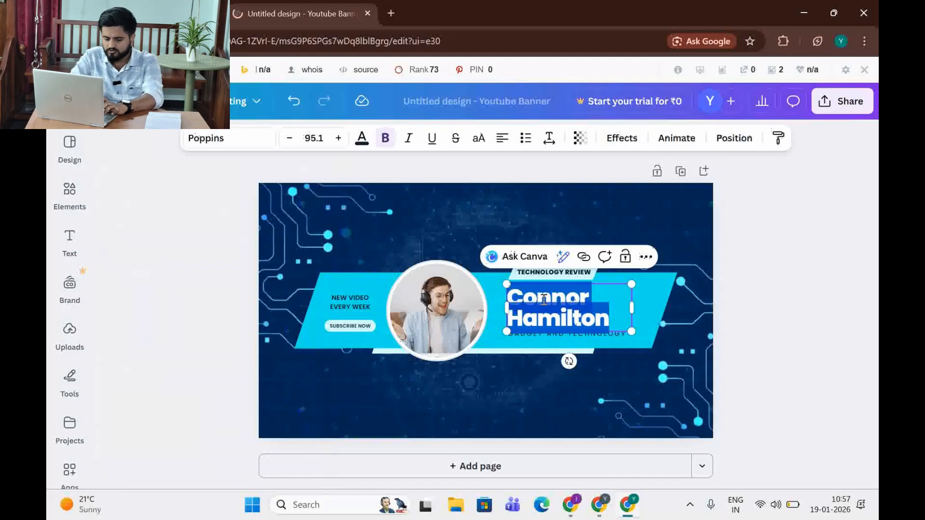
type("Yashwant")
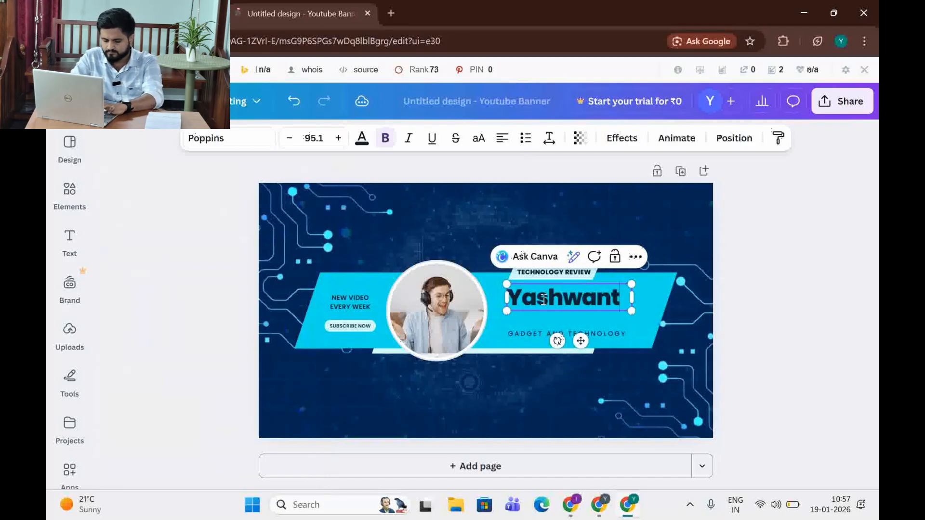
type("h tal")
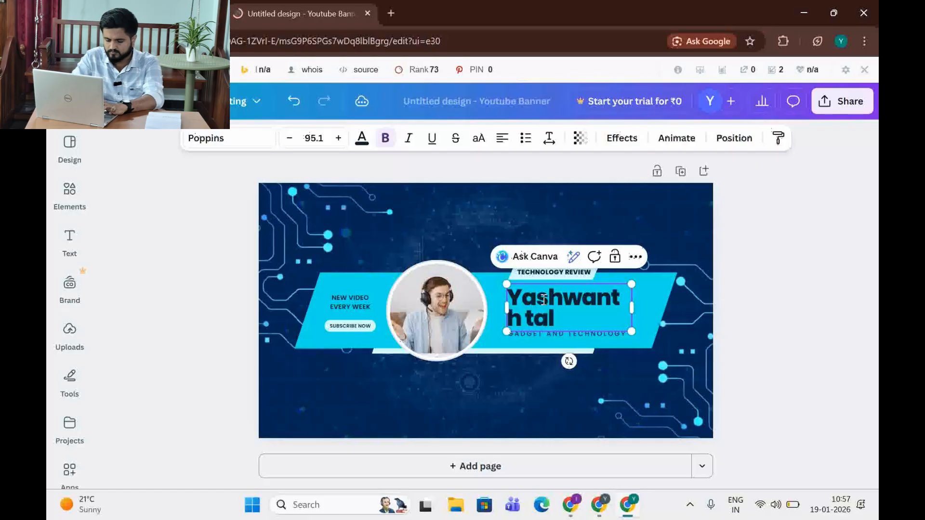
type("ks")
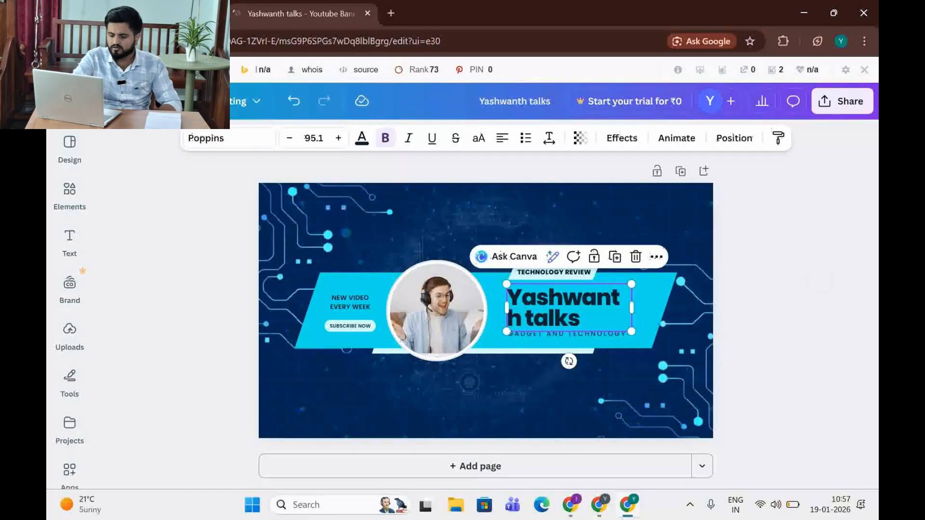
left_click_drag(631, 307, 667, 308)
left_click(742, 291)
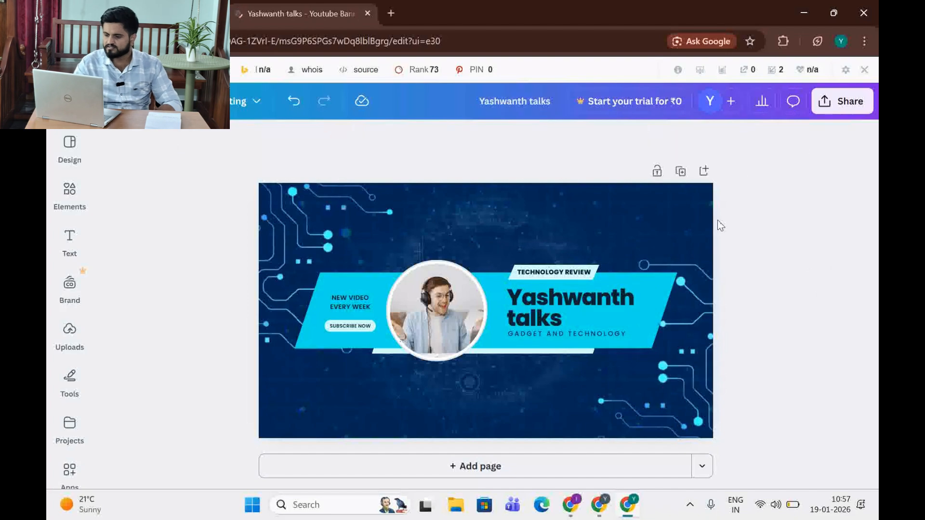
Download the finished banner design as a PNG at 2,560 × 1,440 px
left_click(839, 102)
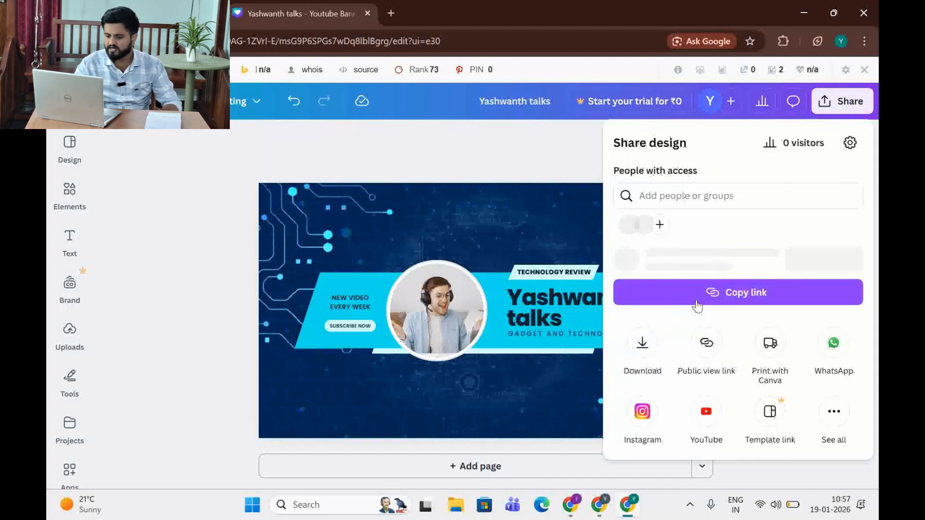
left_click(641, 369)
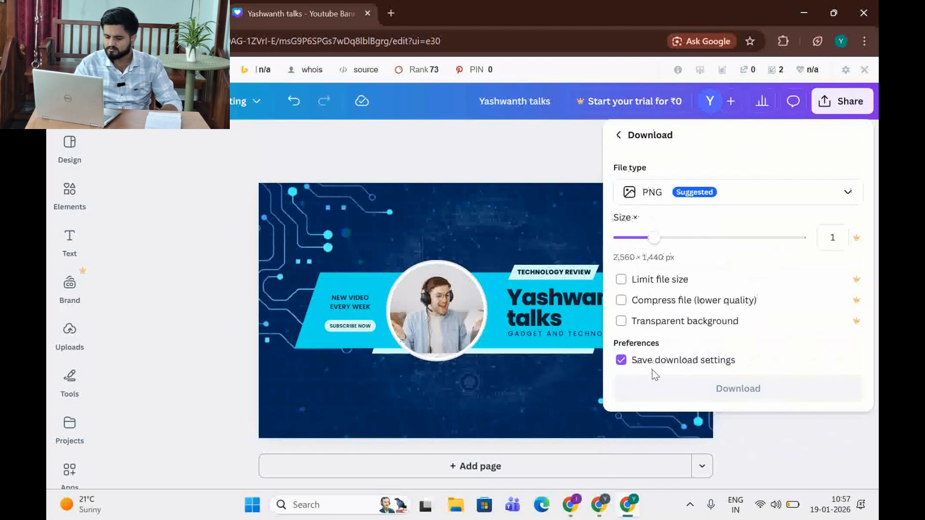
left_click(662, 394)
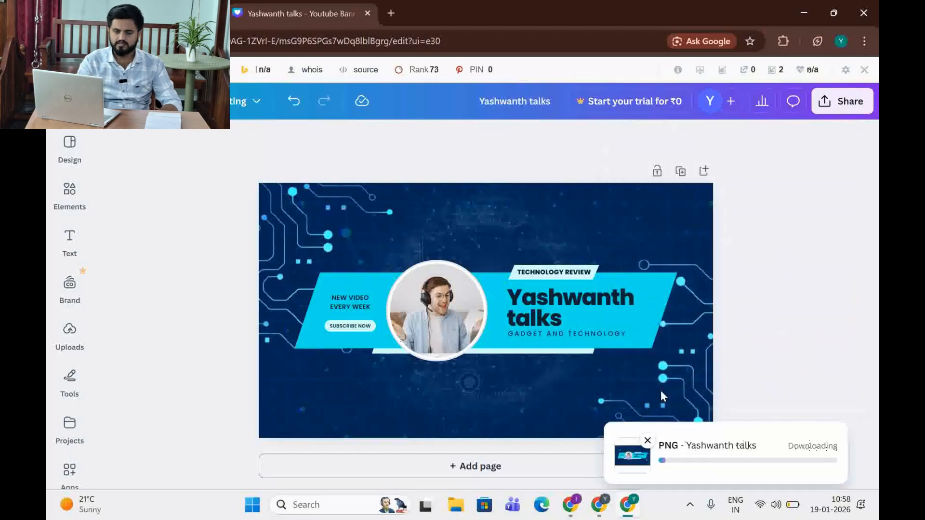
Switch back to the YouTube Studio window and remove the channel's current banner image
left_click(601, 507)
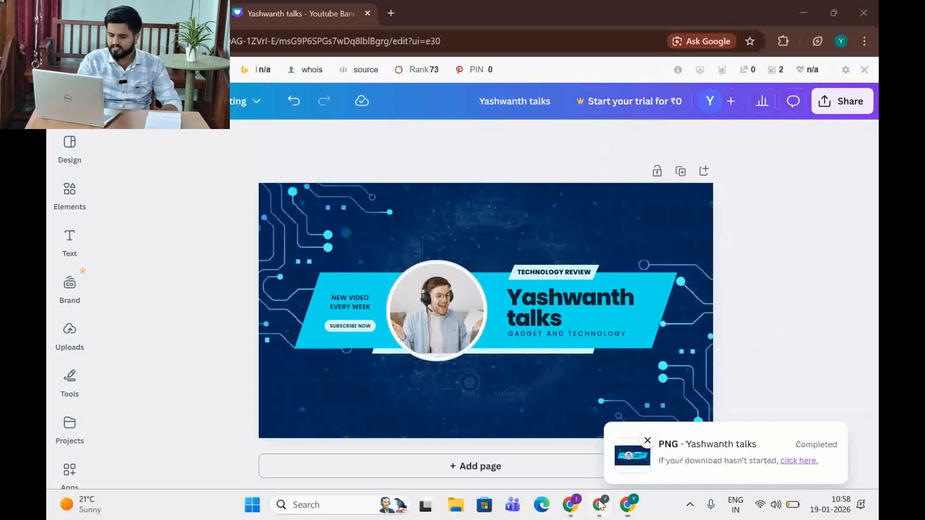
left_click(575, 505)
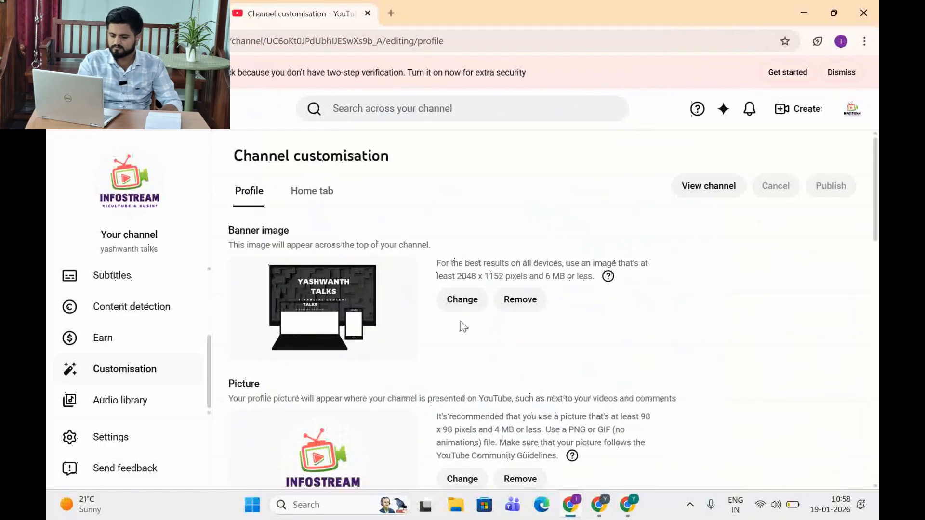
left_click(519, 300)
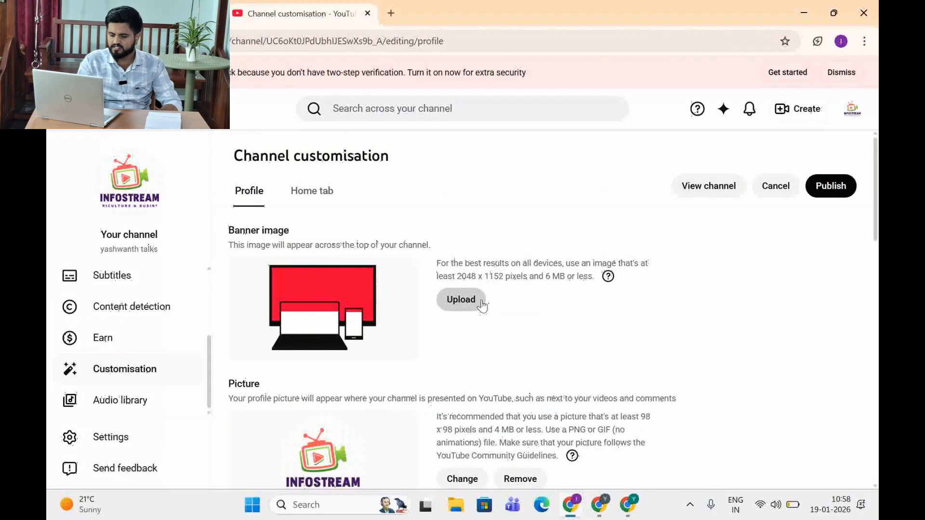
Select the newly downloaded 2560 x 1440 banner PNG from the Downloads folder for upload as the channel's banner image
left_click(482, 299)
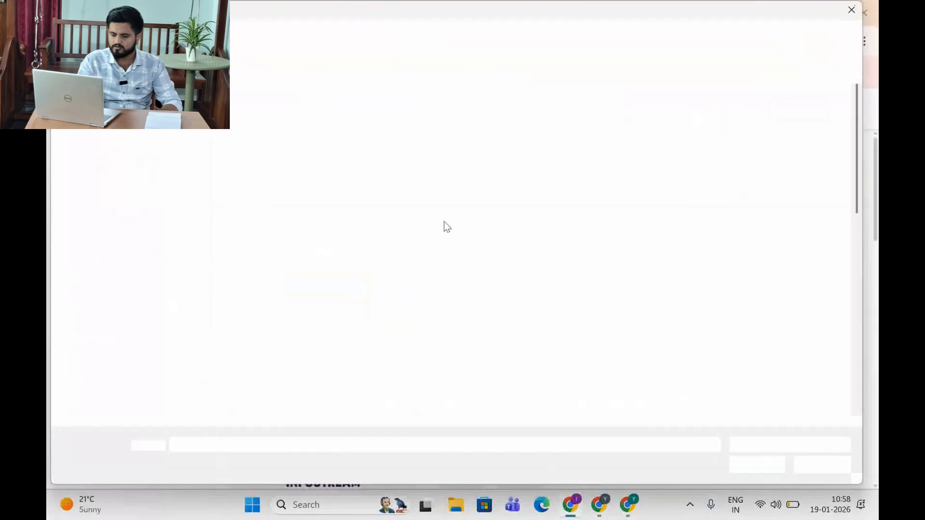
left_click(110, 274)
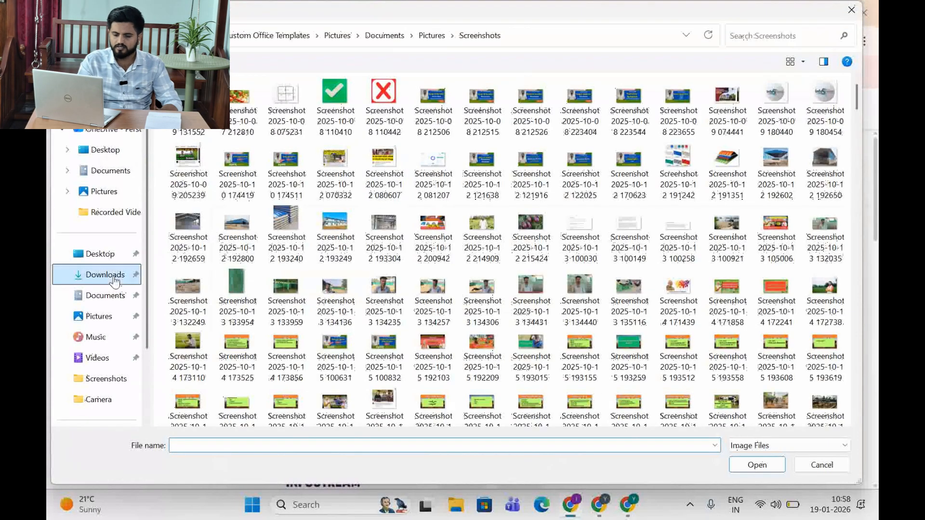
left_click(270, 126)
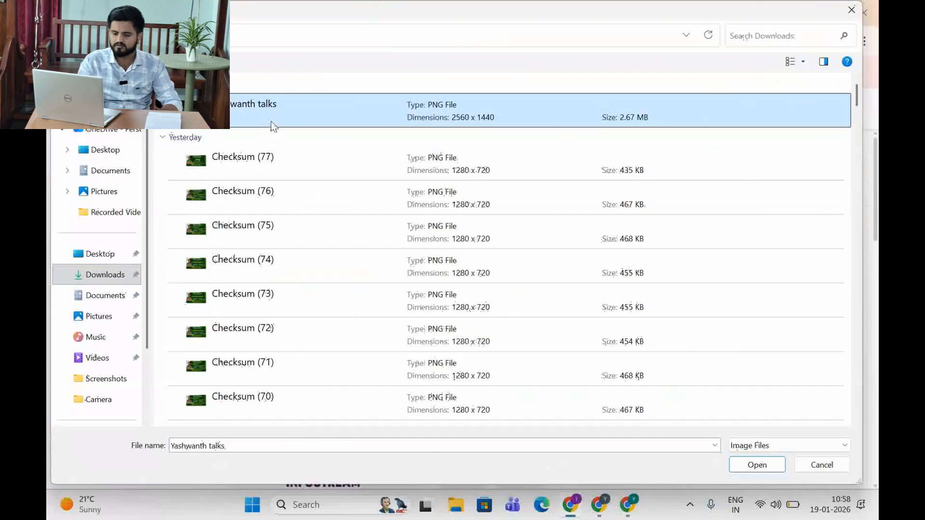
double_click(271, 126)
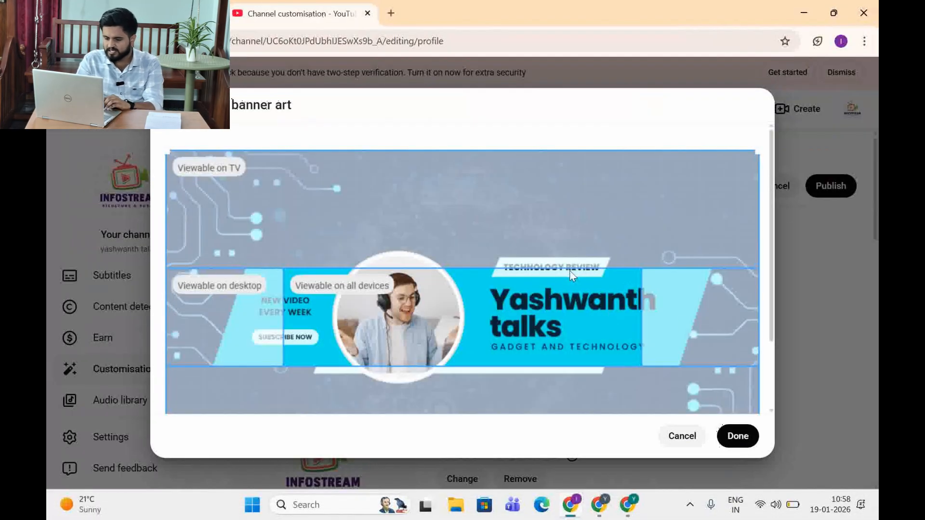
Accept the default crop of the uploaded banner art and go on to the channel picture section
left_click(730, 433)
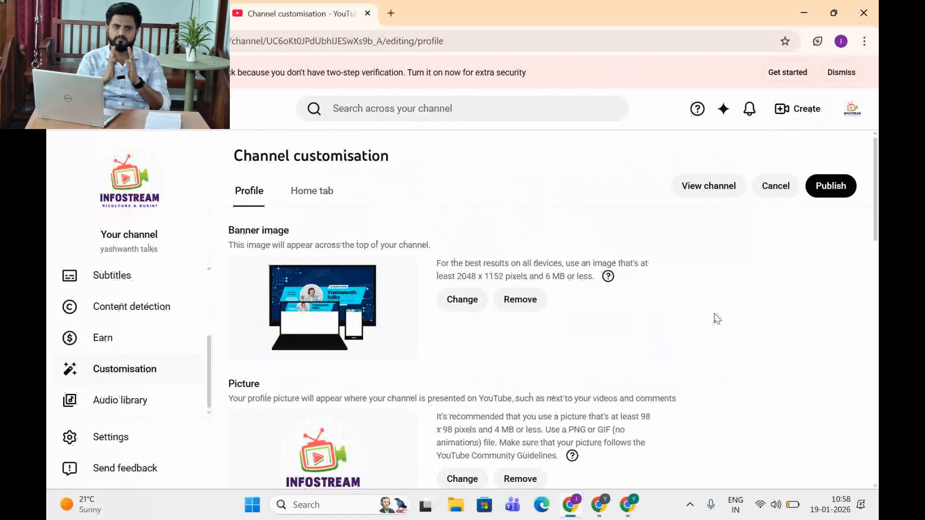
scroll(717, 319, "down", 2)
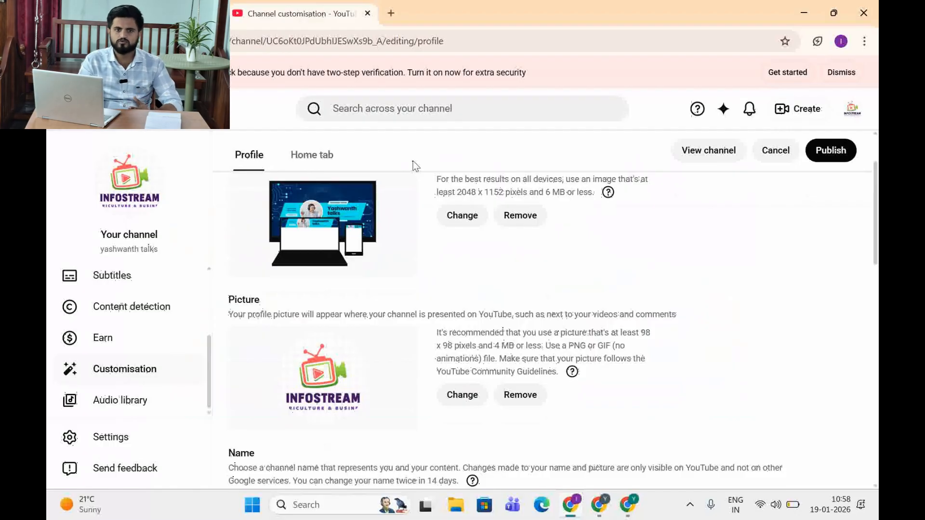
Search the web for "logo creator" in a new browser tab and open BrandCrowd's Free AI Logo Generator result
left_click(390, 13)
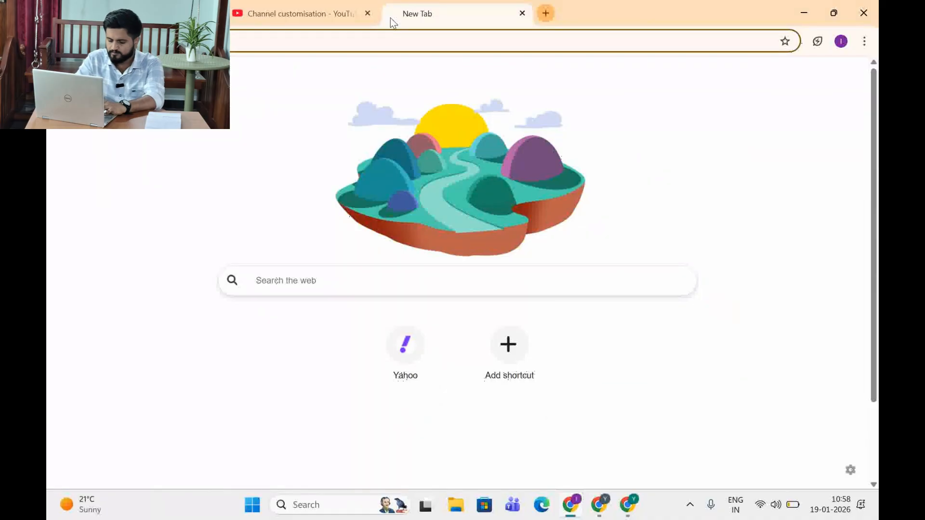
type("logo")
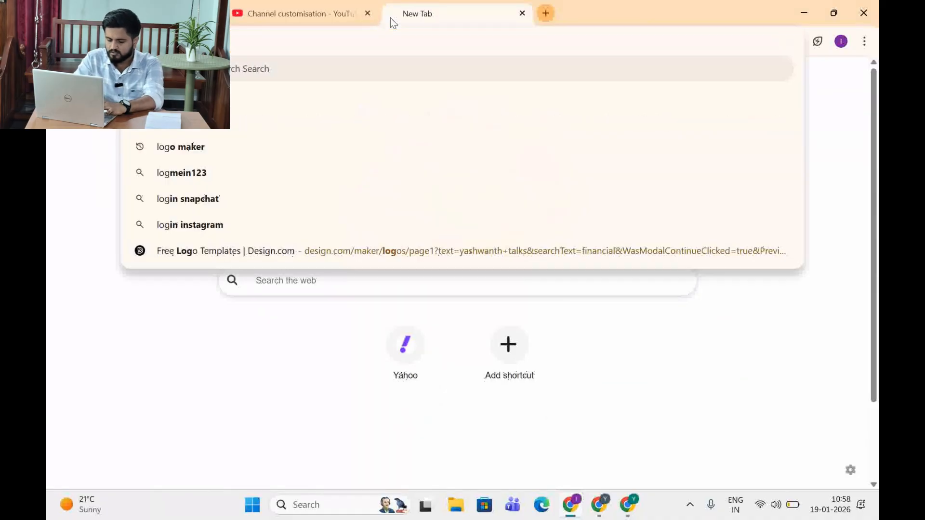
type(" crea")
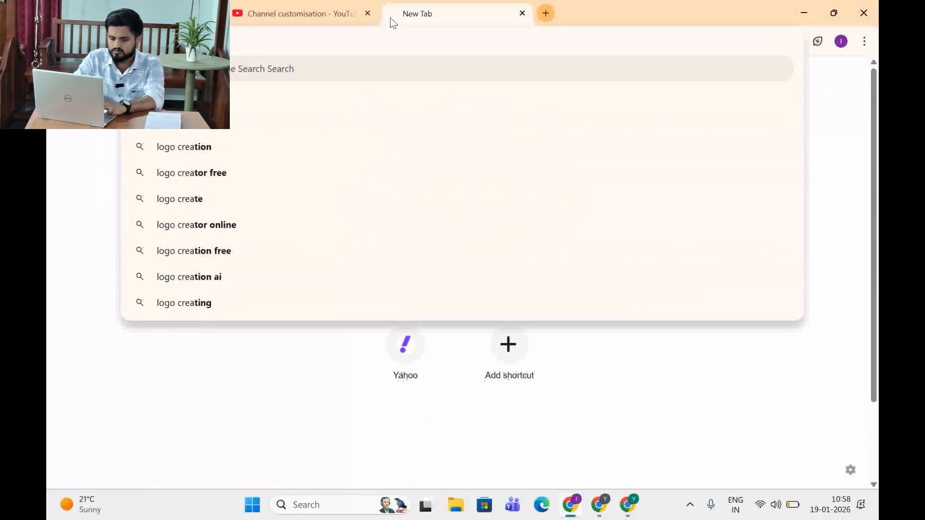
key("Return")
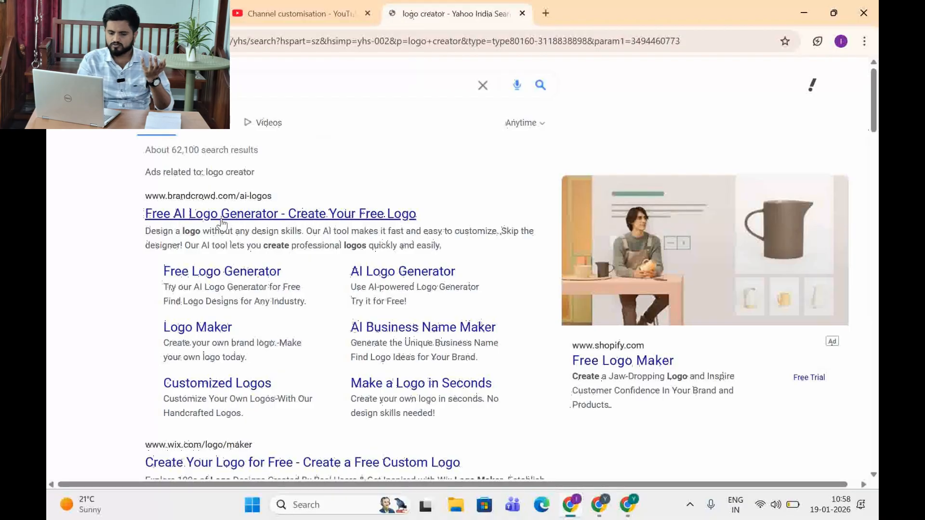
left_click(221, 220)
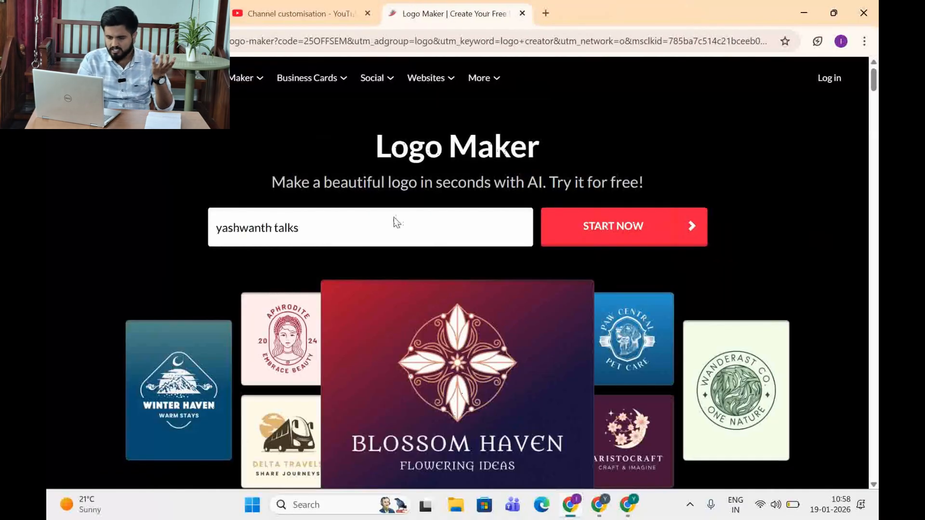
Generate logo templates for the prefilled channel name in the Logo Maker and browse the designs
left_click(394, 218)
left_click(606, 227)
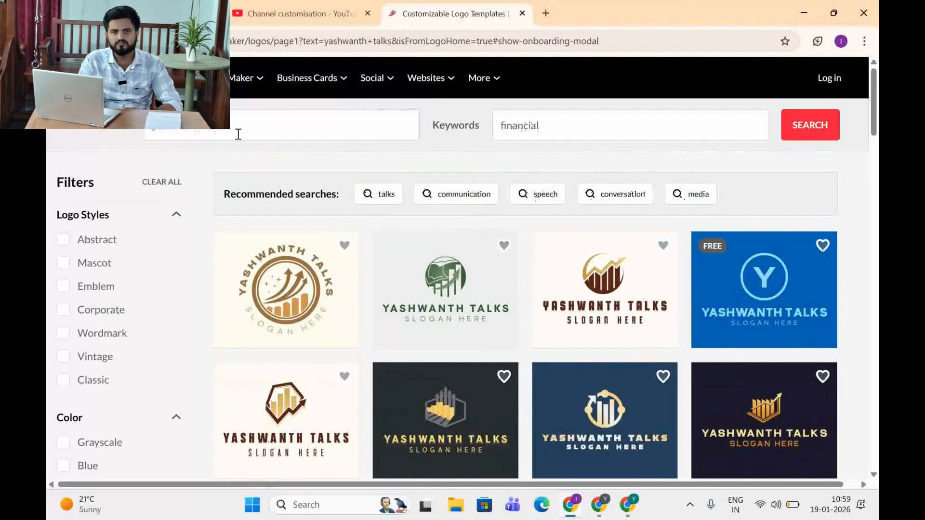
scroll(287, 284, "down", 4)
scroll(287, 284, "down", 3)
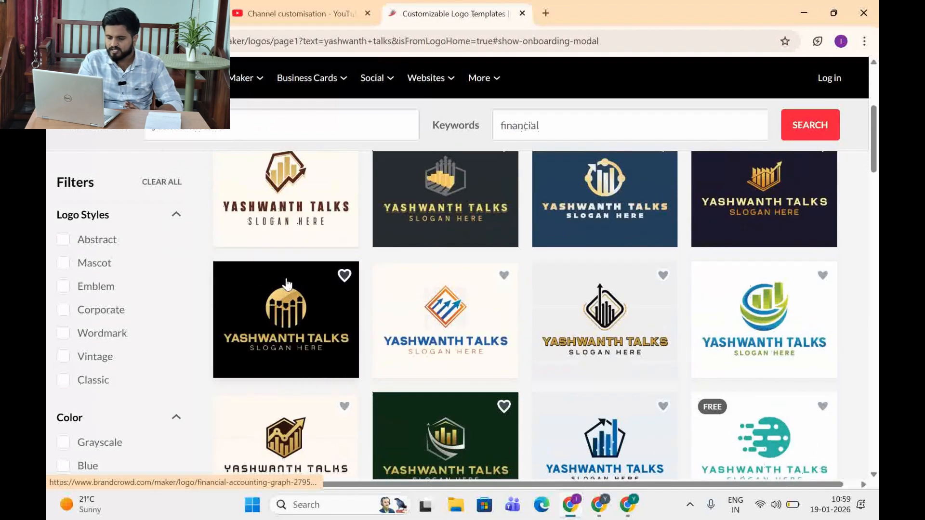
scroll(287, 284, "up", 7)
Return to YouTube Studio and replace the channel picture with the Infostream logo image from the Screenshots folder, keeping the default crop
left_click(329, 6)
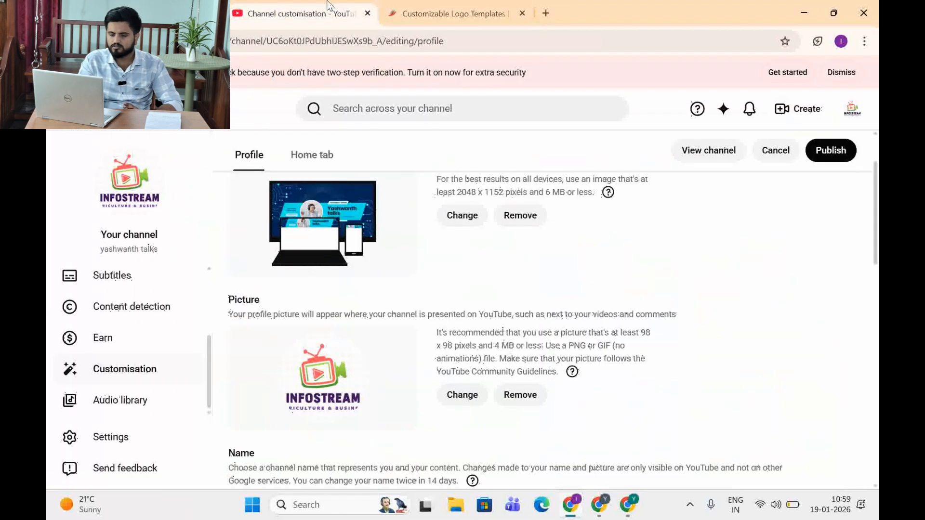
left_click(508, 396)
left_click(482, 396)
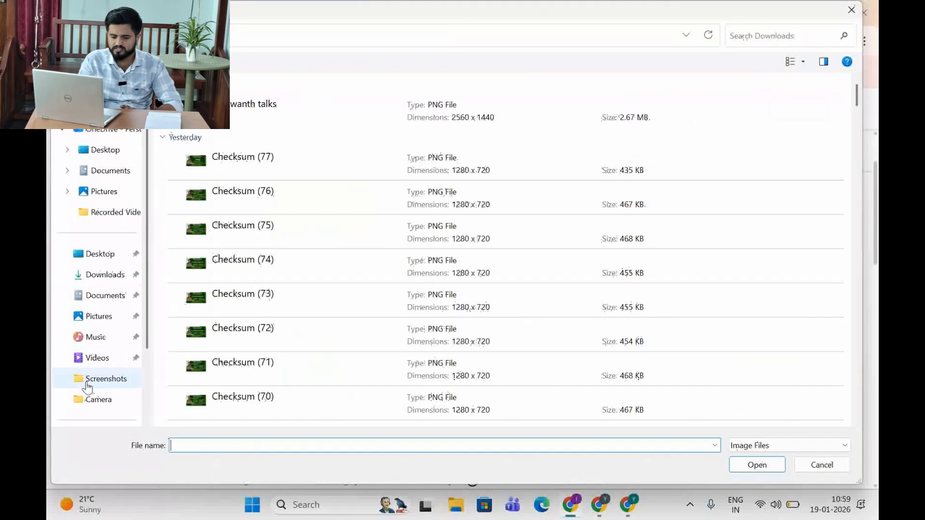
left_click(92, 388)
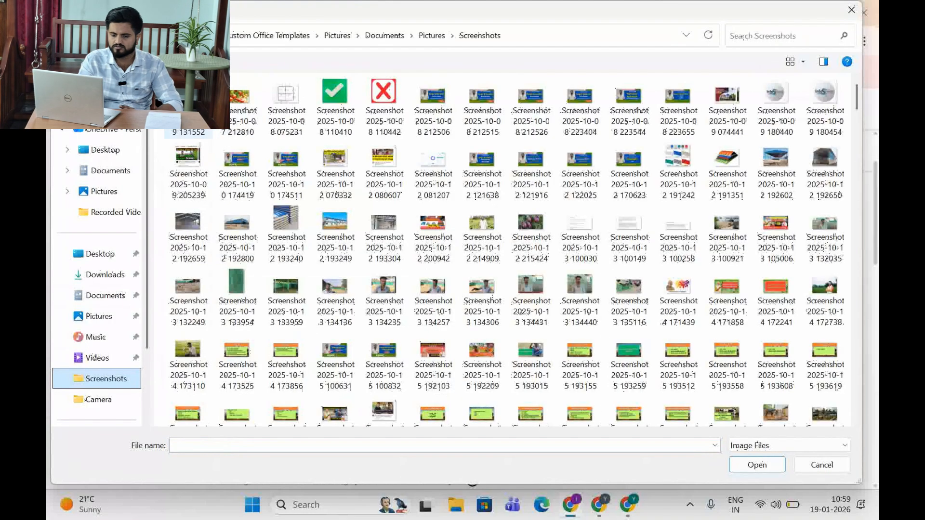
double_click(189, 109)
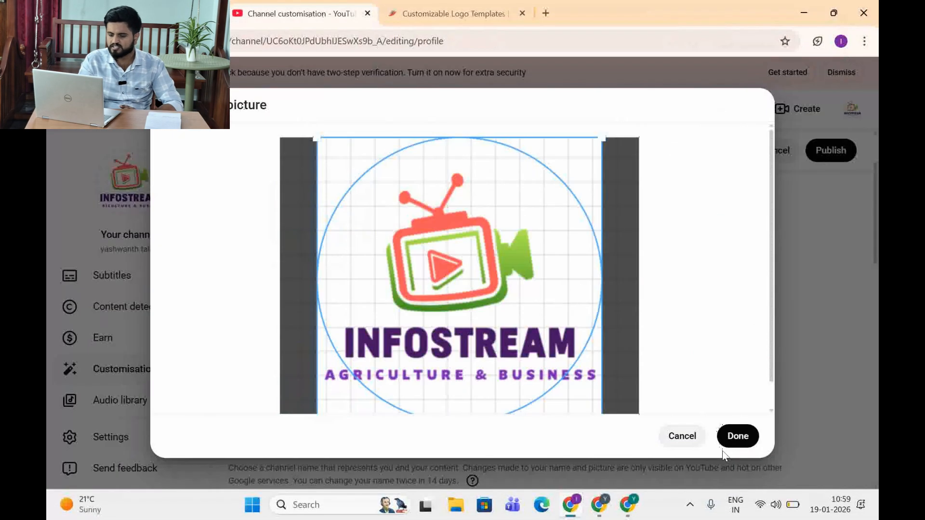
left_click(738, 436)
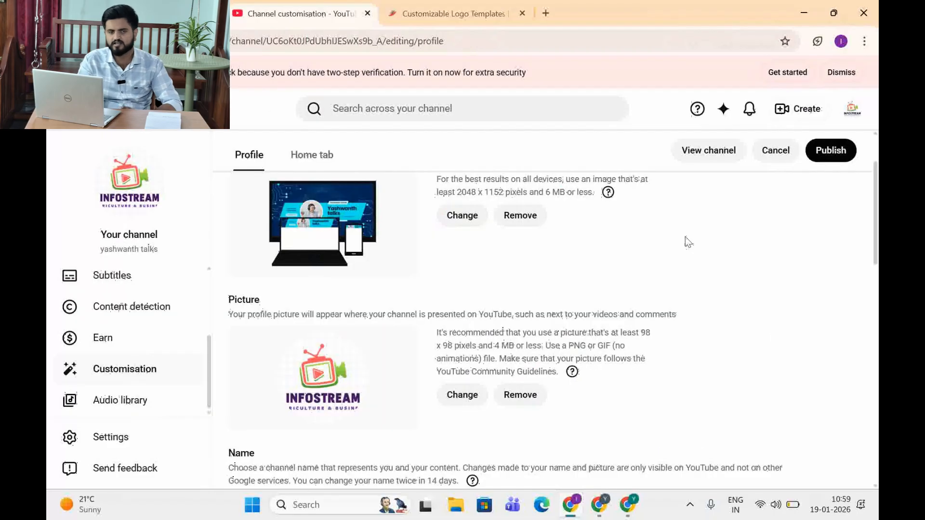
scroll(554, 277, "down", 3)
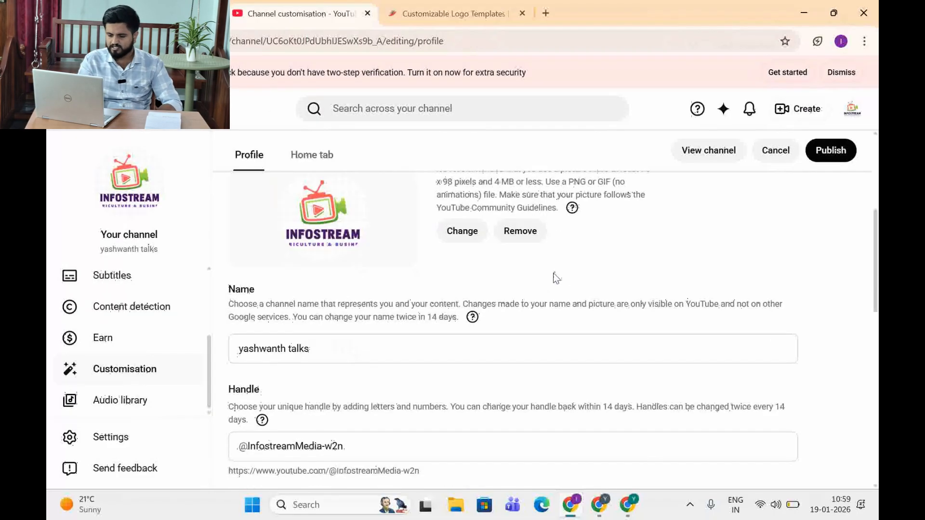
scroll(554, 278, "up", 2)
scroll(554, 278, "up", 3)
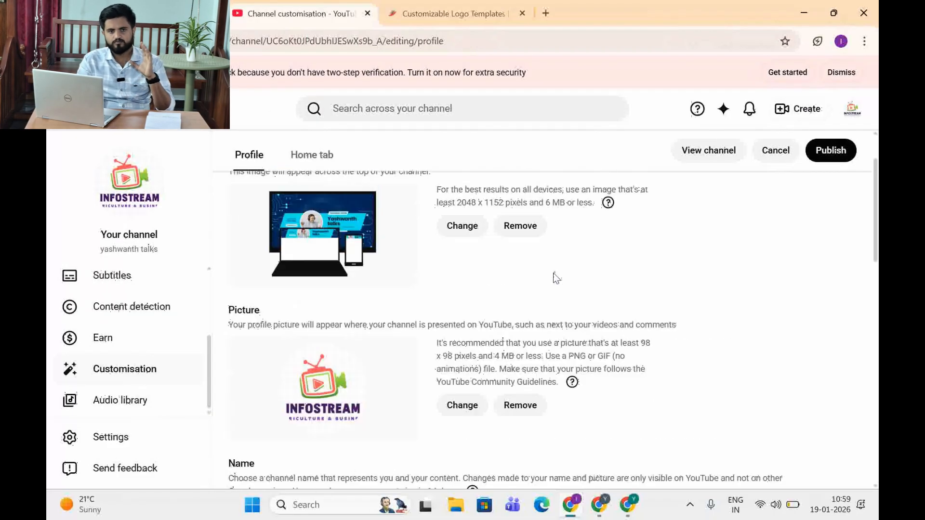
scroll(555, 278, "down", 6)
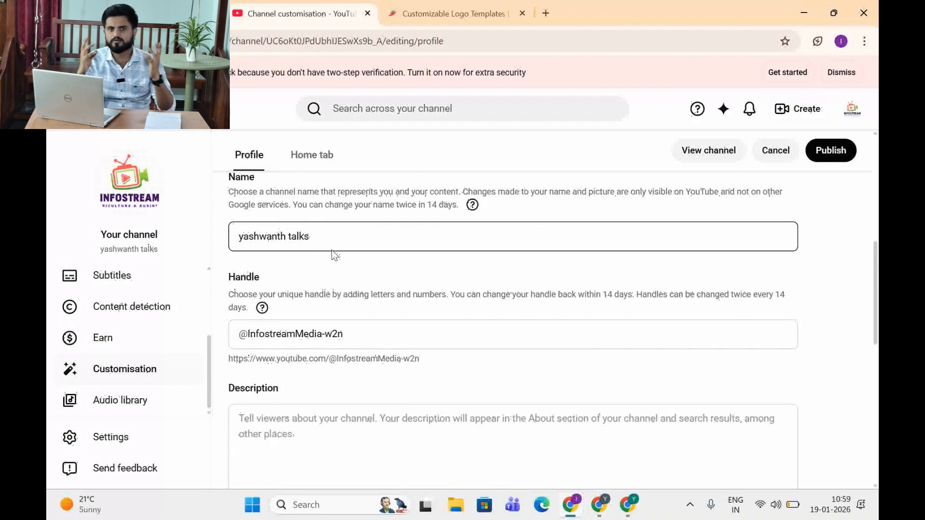
Open ChatGPT in a new browser tab and accept the improved memory introduction's suggested prompt
left_click(544, 13)
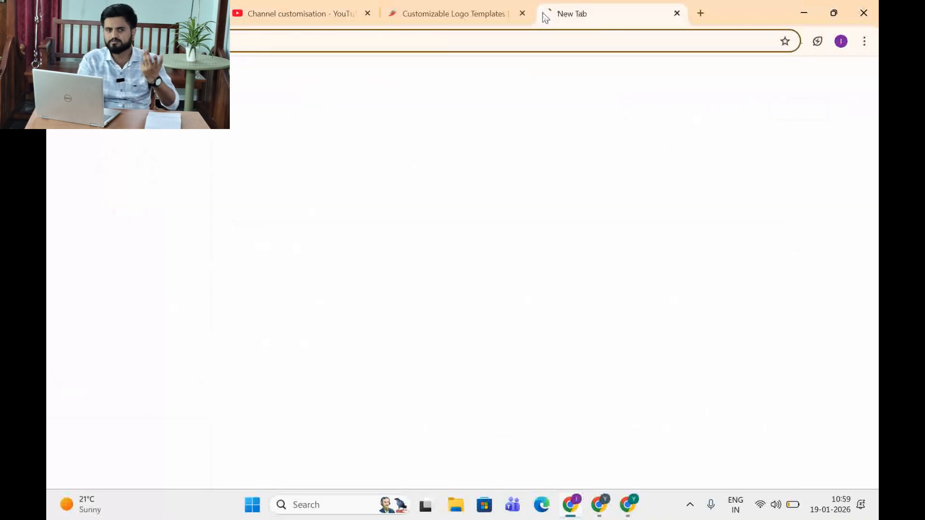
type("chat ")
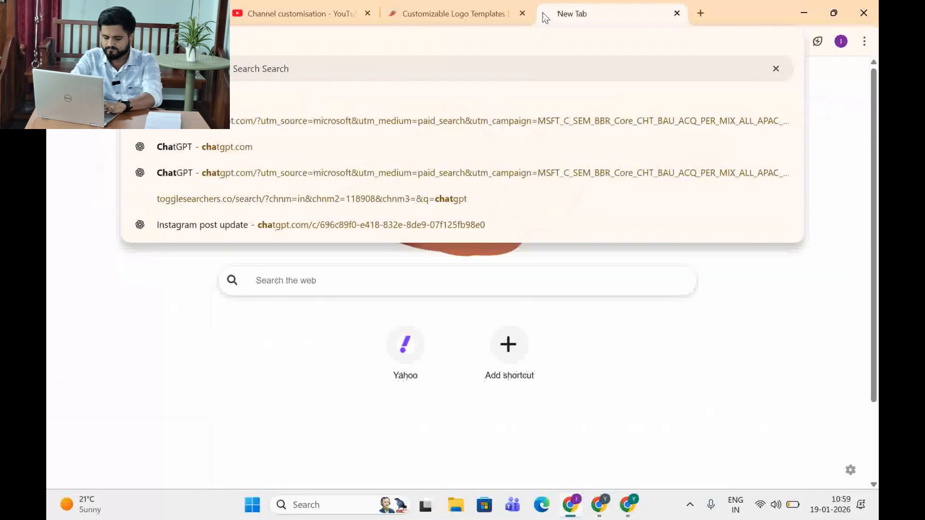
type("gpt")
key("Return")
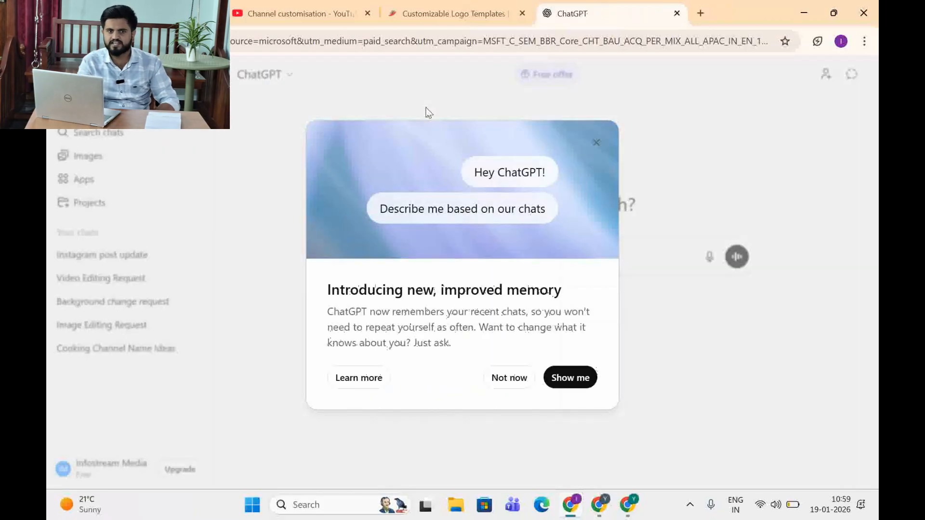
key("Return")
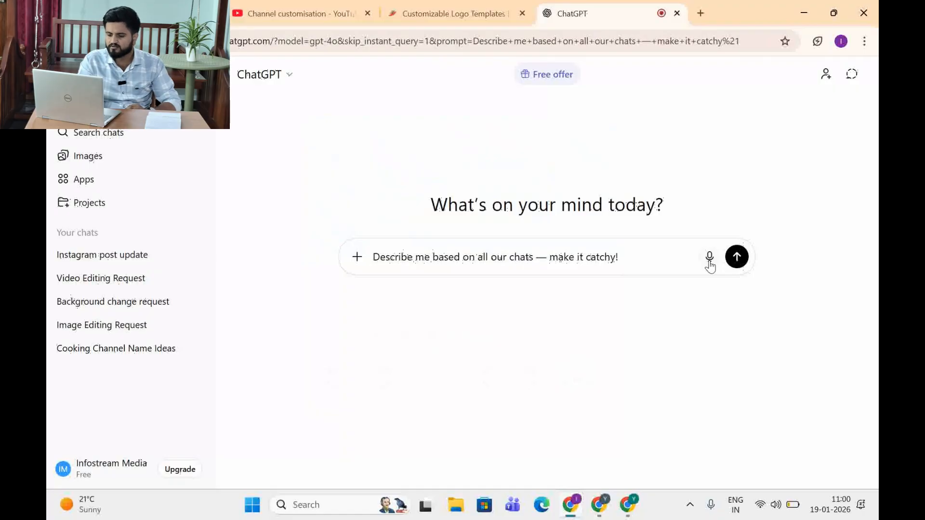
Dictate a request for name suggestions for a new YouTube channel about cooking and send the prompt
left_click(709, 262)
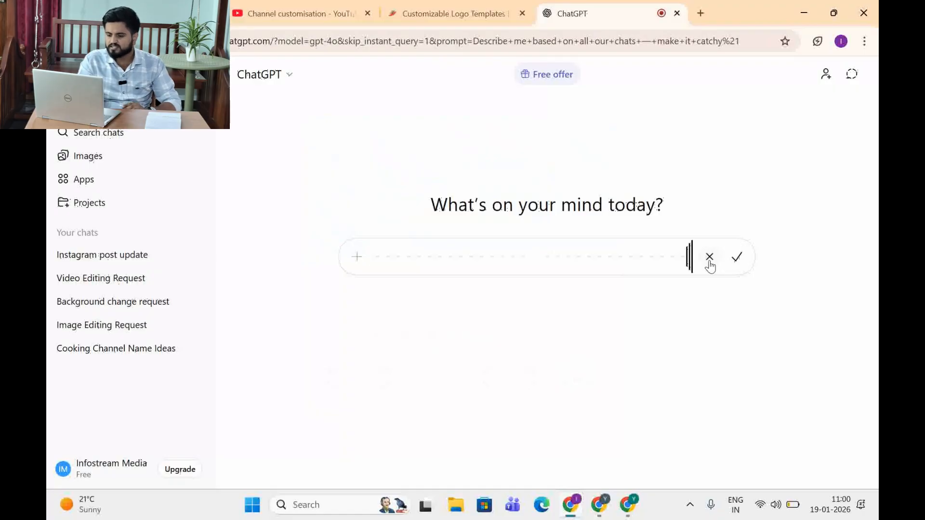
left_click(709, 262)
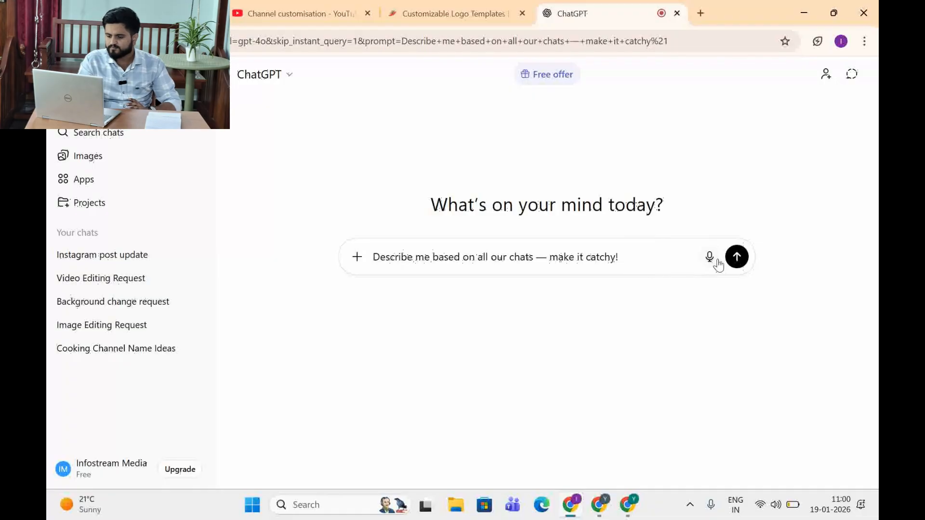
left_click(717, 262)
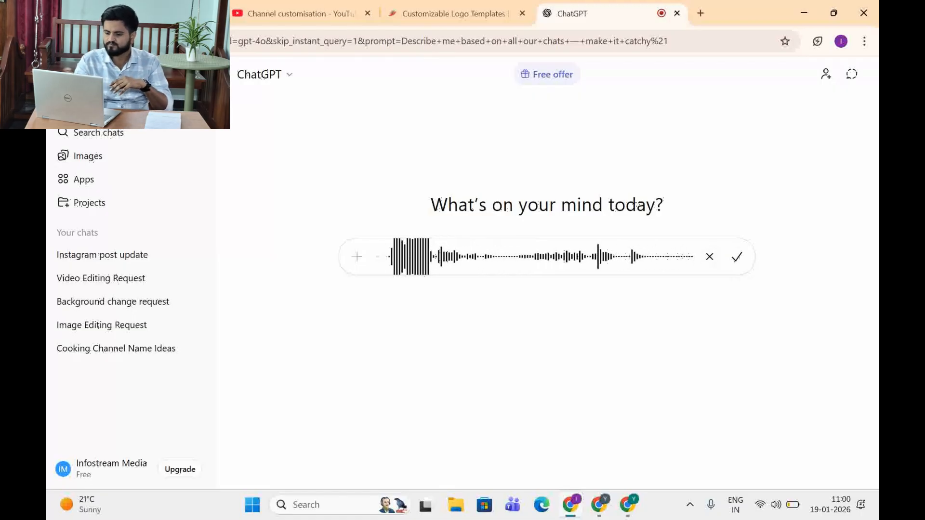
left_click(737, 256)
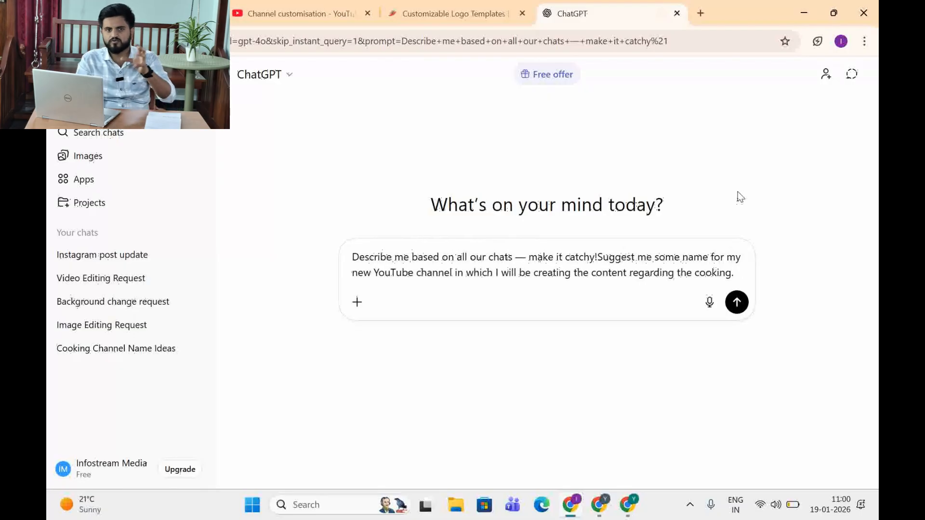
left_click(736, 304)
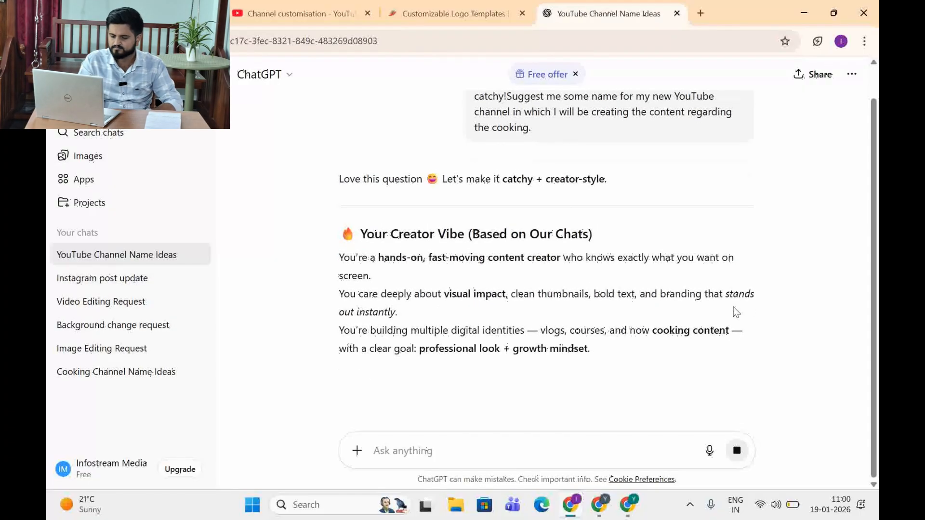
Read through the suggested cooking channel names and send the follow-up request "in kannada"
scroll(736, 312, "down", 5)
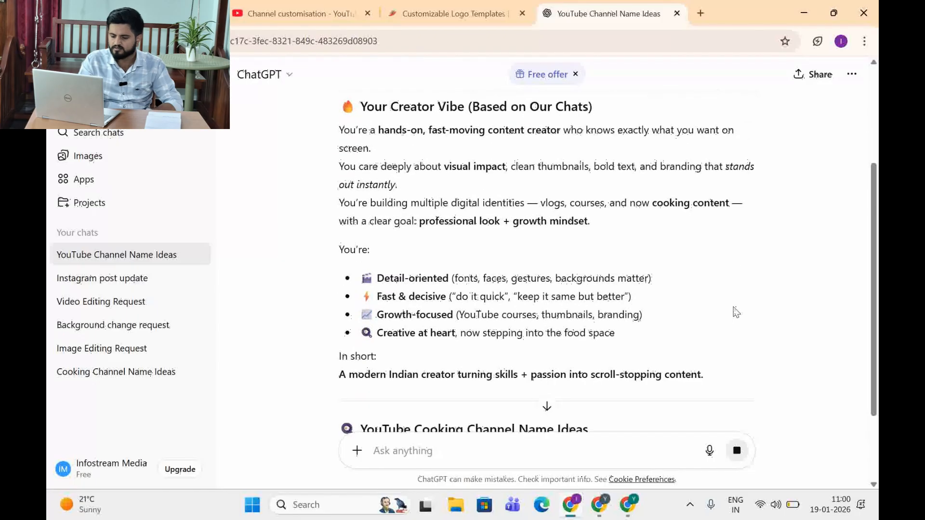
scroll(735, 311, "down", 5)
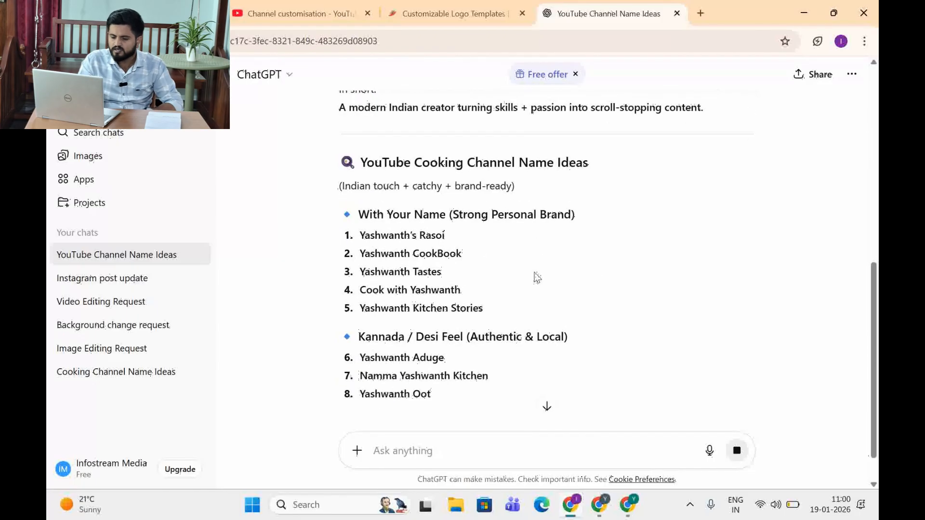
scroll(463, 270, "down", 1)
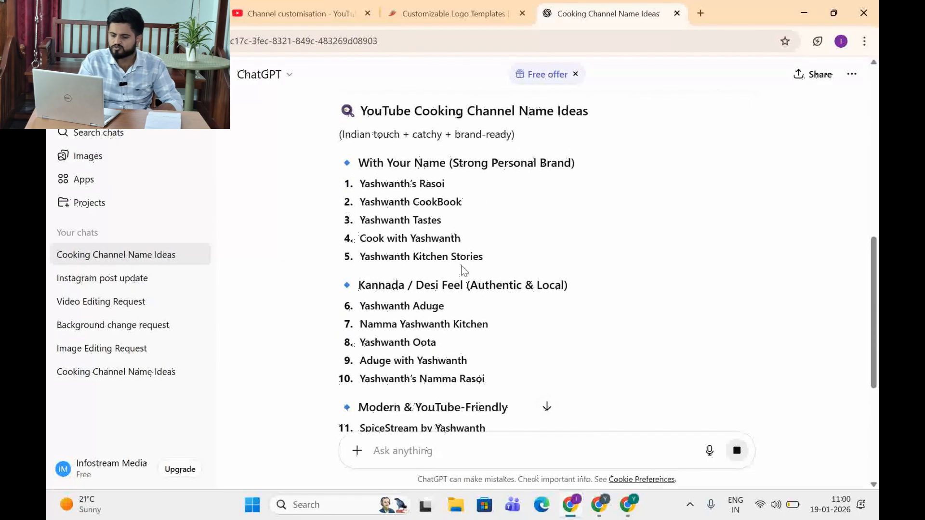
scroll(437, 231, "down", 4)
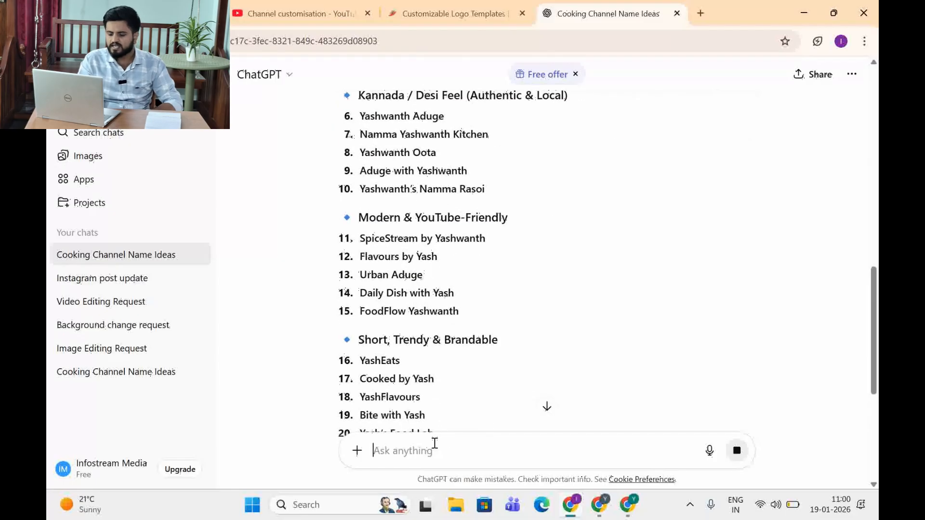
type("in")
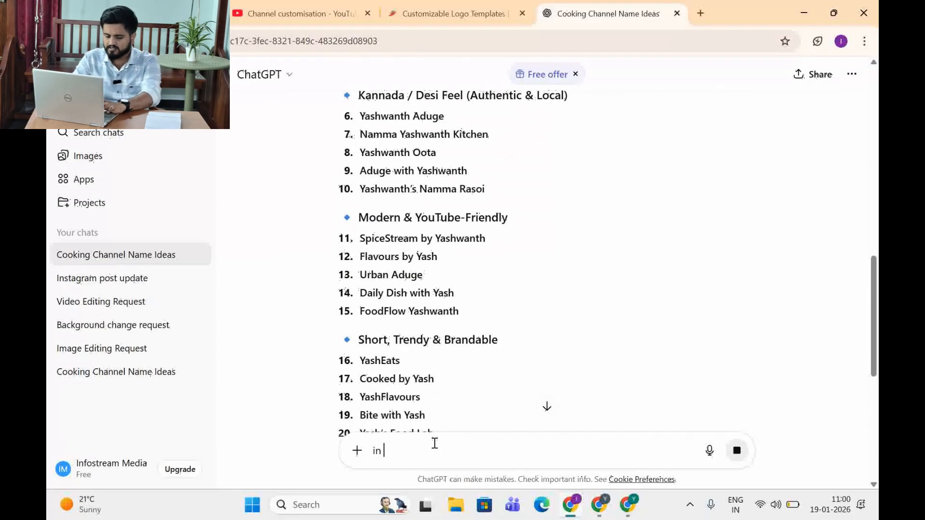
type(" kannada")
key("Return")
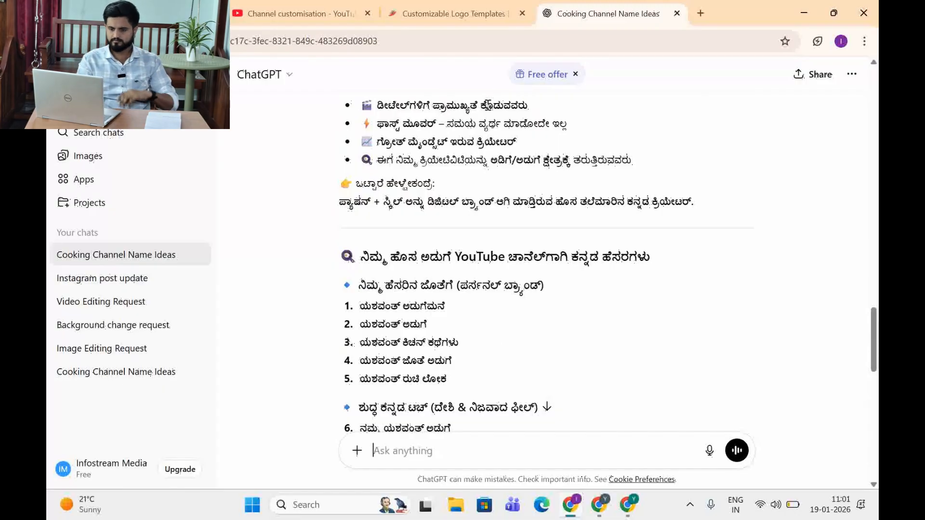
Return to YouTube Studio, review the channel's name and handle, and start editing the channel description
left_click(429, 10)
left_click(340, 5)
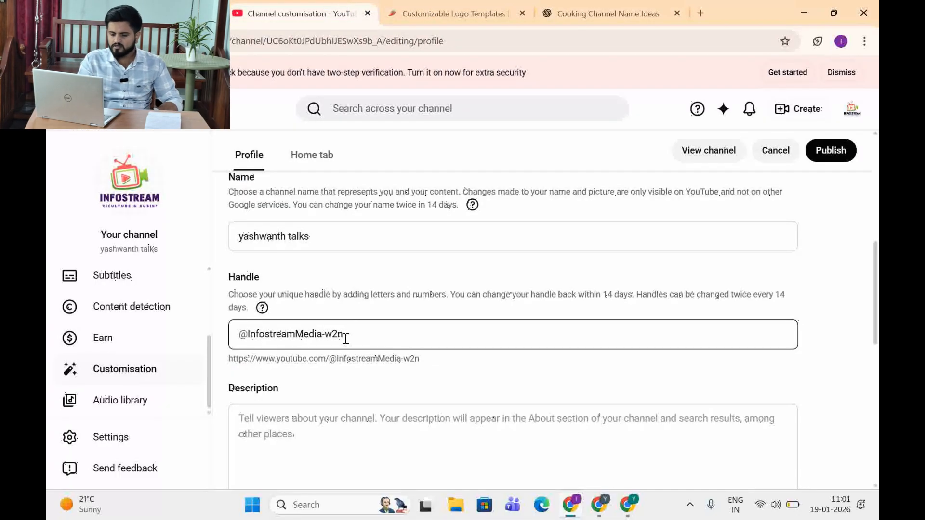
scroll(345, 337, "down", 1)
scroll(345, 340, "up", 2)
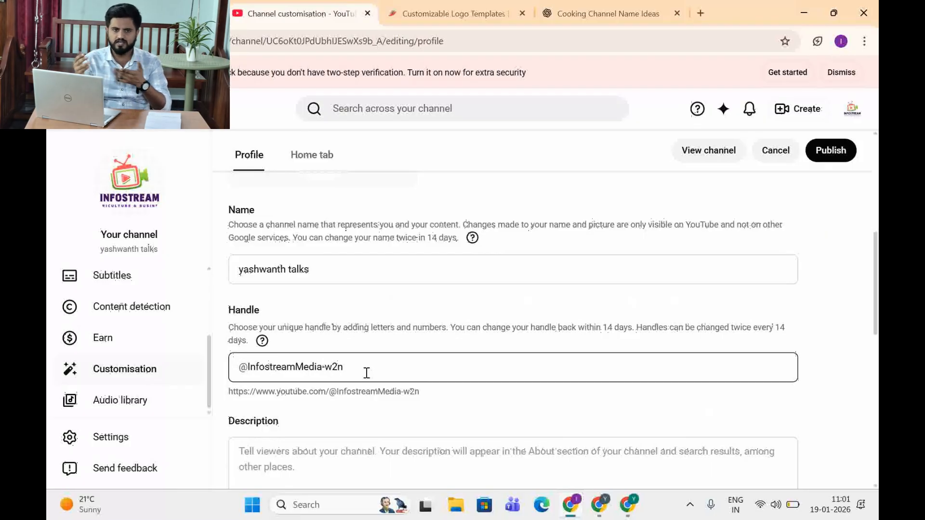
scroll(366, 374, "down", 3)
left_click(299, 322)
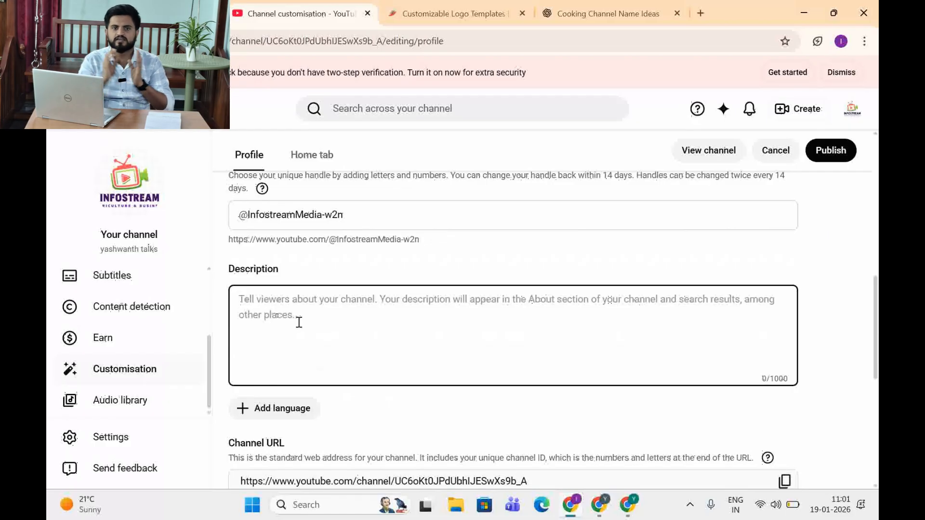
In ChatGPT, dictate a request for a YouTube channel description about authentic cooking videos, send it, and follow up with "in english"
left_click(596, 4)
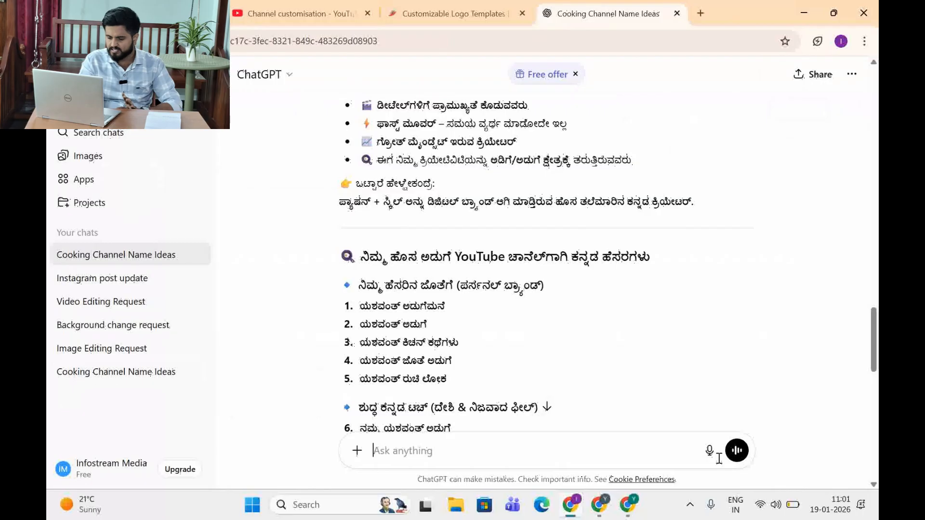
left_click(712, 451)
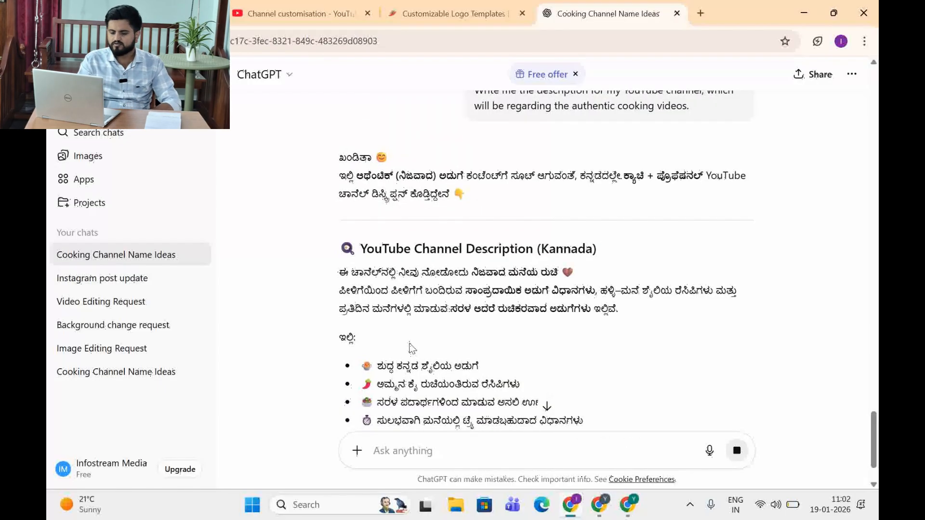
scroll(410, 348, "down", 2)
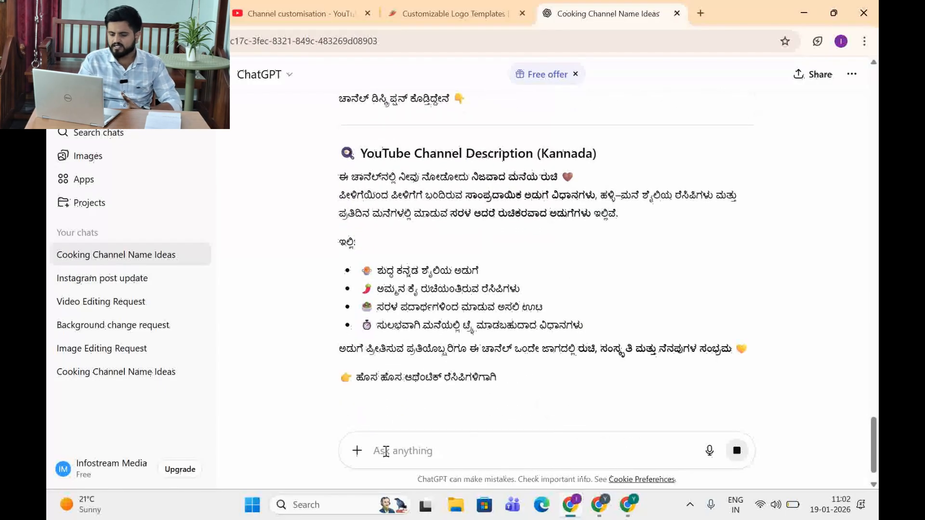
type("in engli")
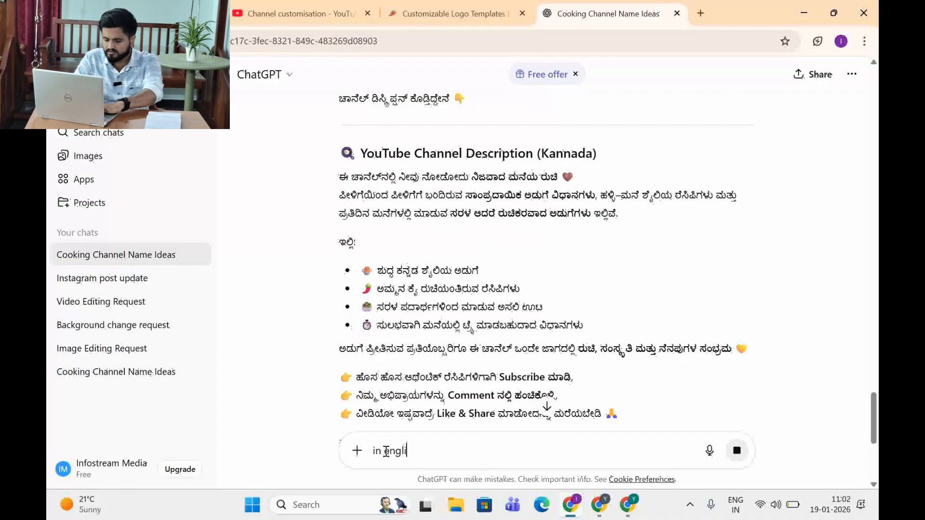
key("Return")
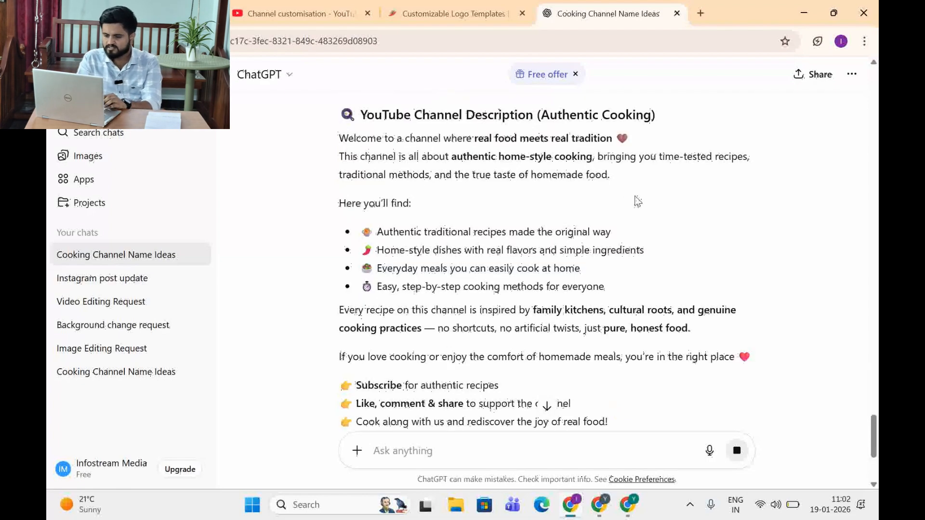
Copy the opening welcome paragraph of the English description and paste it into the channel description in YouTube Studio
scroll(638, 201, "down", 8)
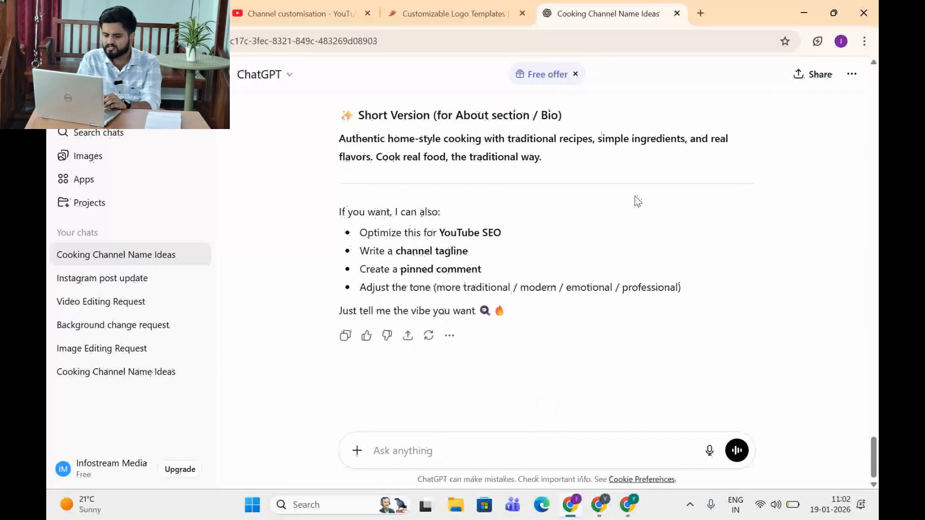
scroll(439, 263, "up", 10)
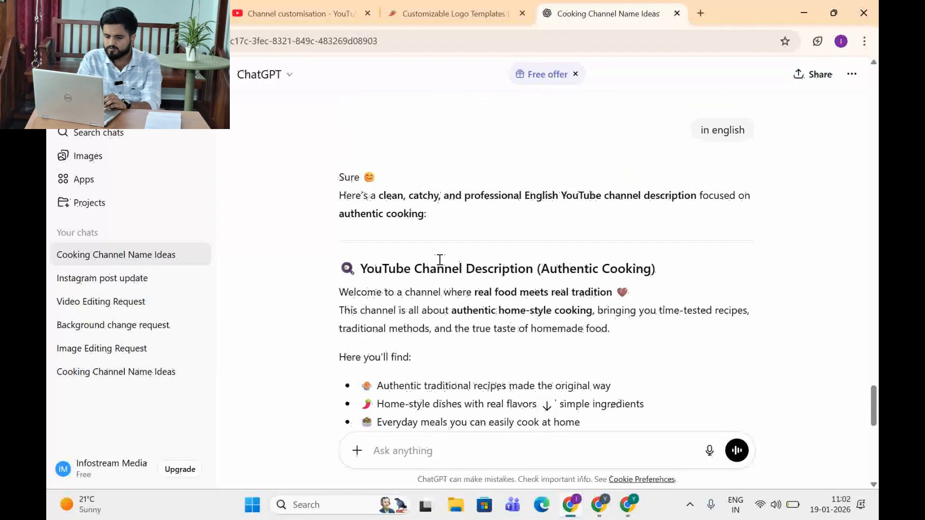
left_click_drag(341, 292, 641, 337)
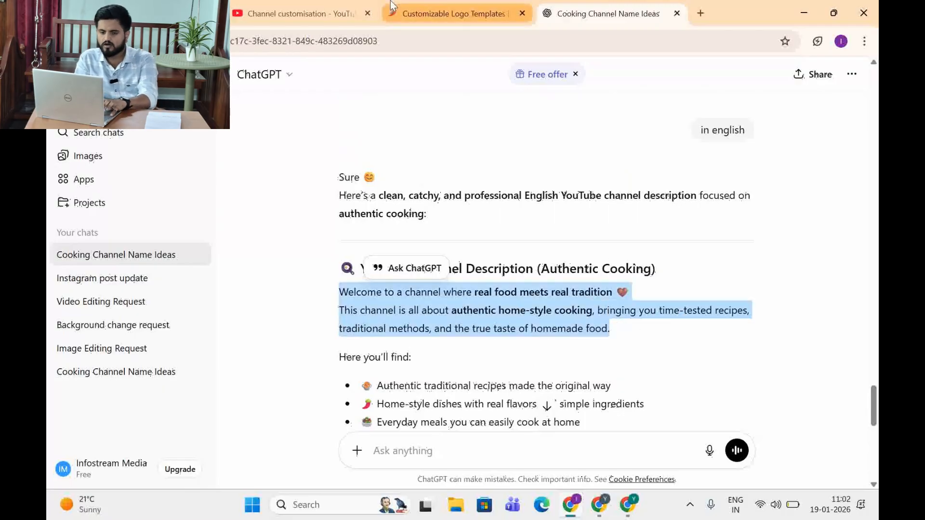
left_click(340, 2)
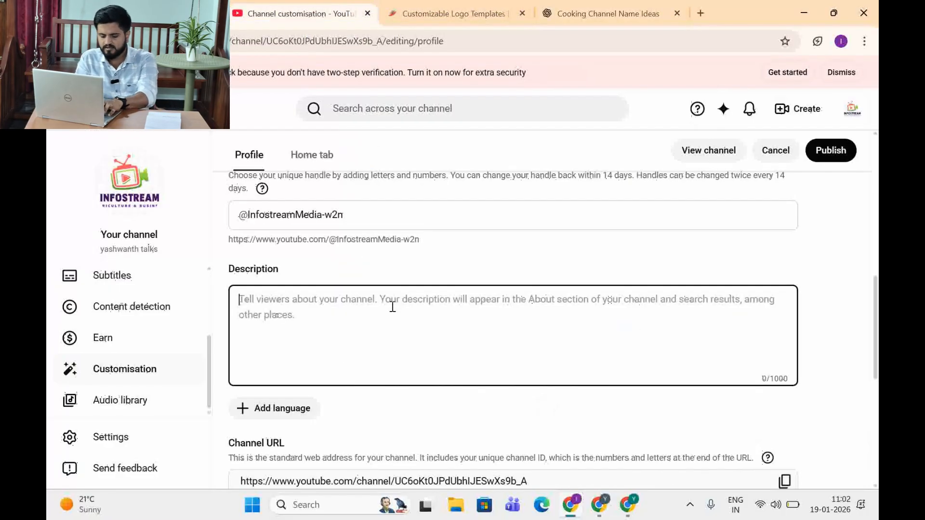
type("Welcome to a channel where real food meets real tradition 🤎 This channel is all about authentic home-style cooking, bringing you time-tested recipes, traditional methods, and the true taste of homemade food.")
Review the channel's language, URL, links and contact info options, and activate the contact email field
scroll(393, 307, "down", 5)
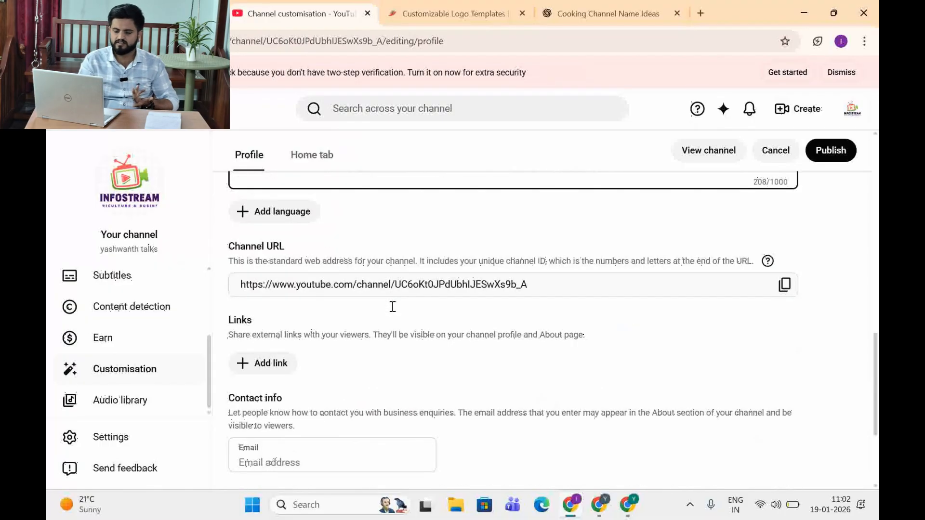
scroll(299, 251, "up", 1)
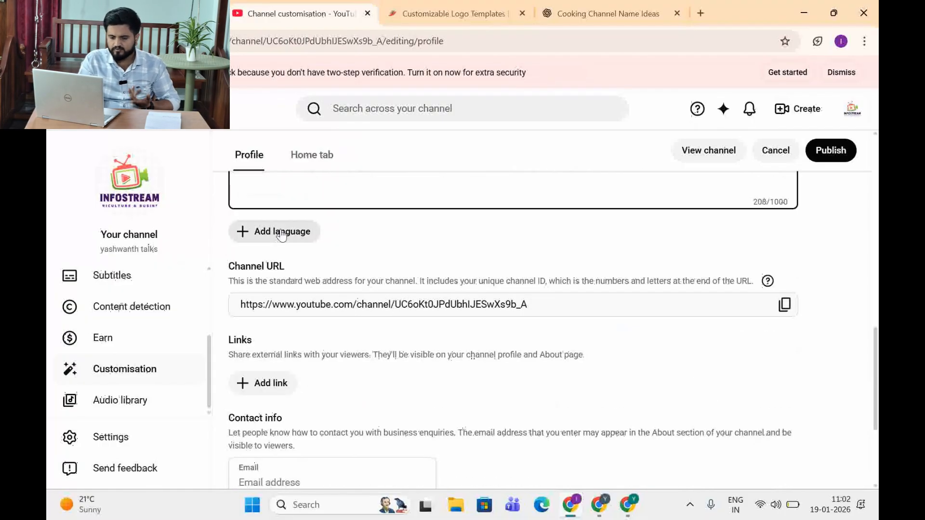
scroll(348, 252, "down", 3)
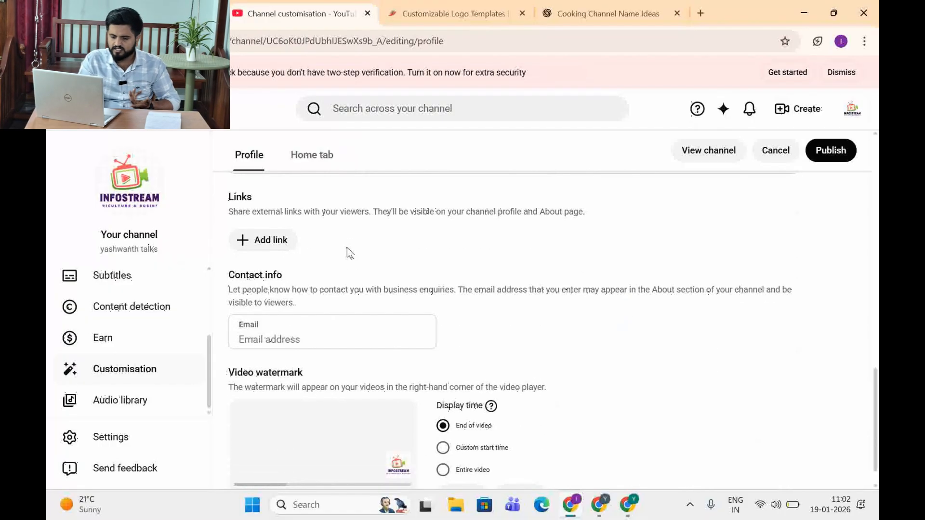
scroll(350, 252, "down", 1)
left_click(299, 304)
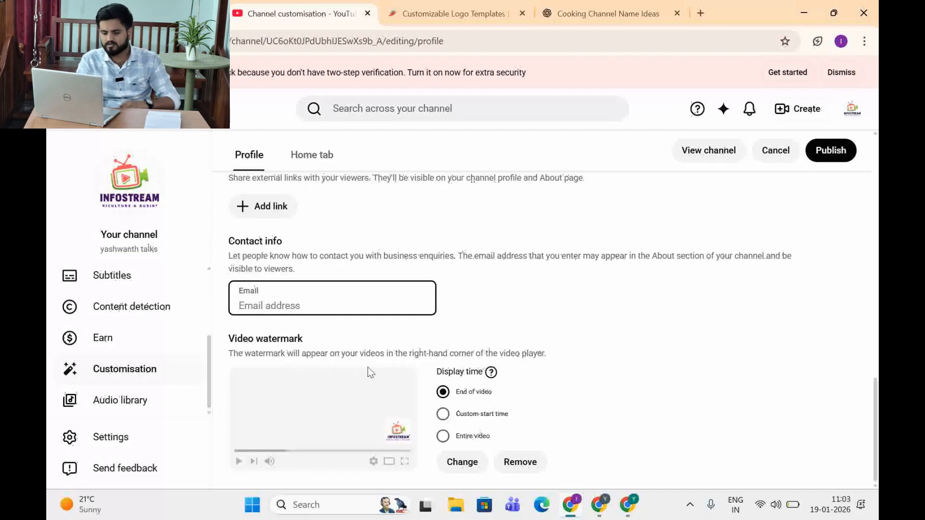
Replace the video watermark with the Infostream logo image, keeping the default crop, and publish the channel changes
left_click(507, 464)
left_click(461, 428)
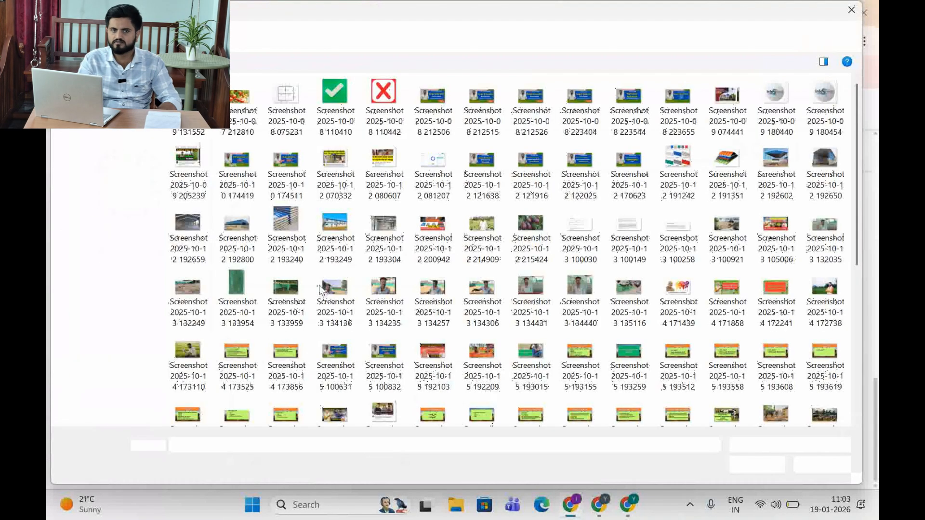
double_click(192, 108)
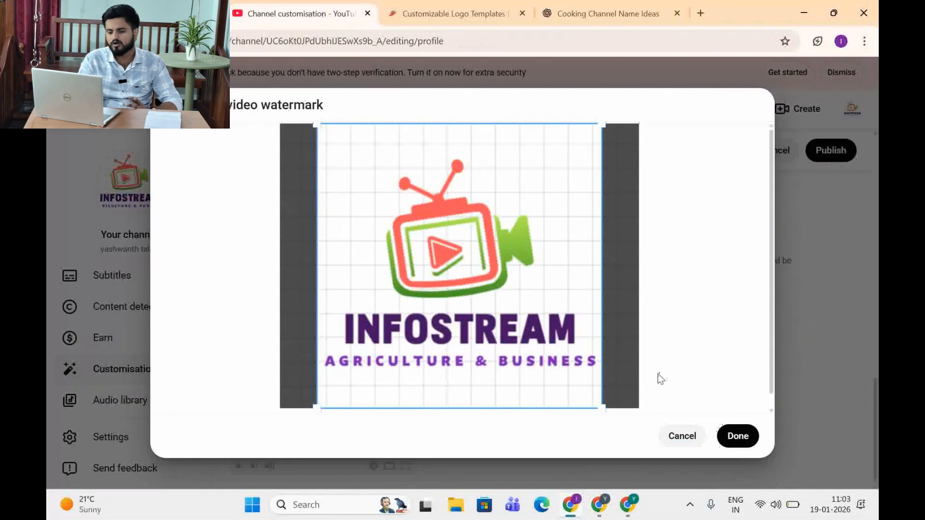
left_click(736, 437)
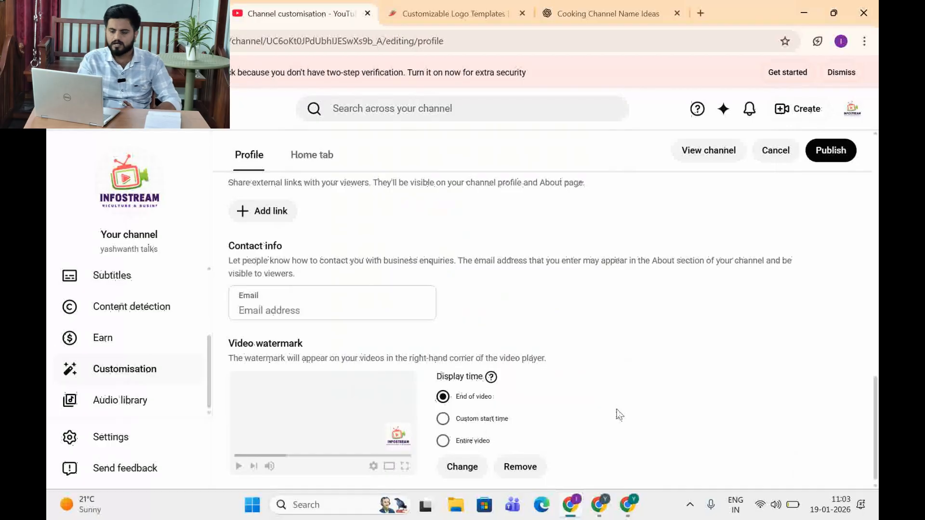
left_click(835, 153)
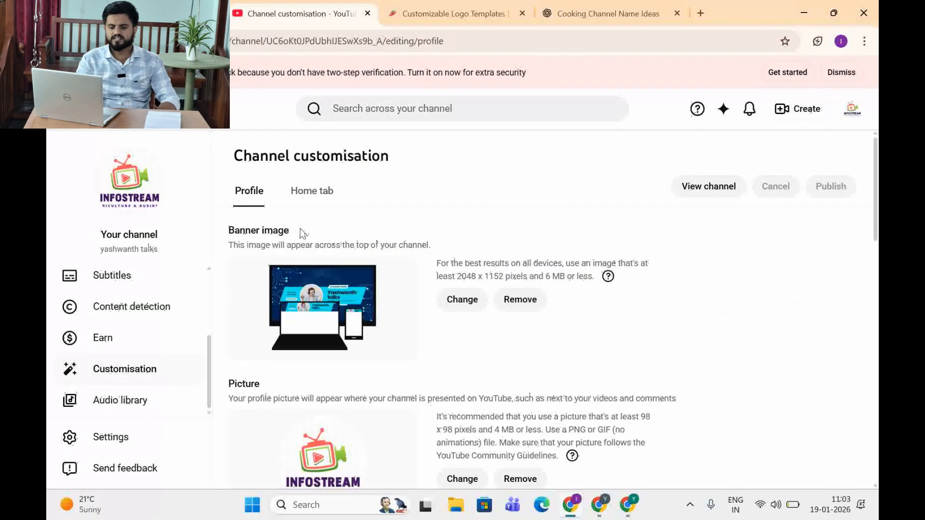
Turn on the channel's Home tab and review its layout sections
left_click(312, 198)
left_click(780, 244)
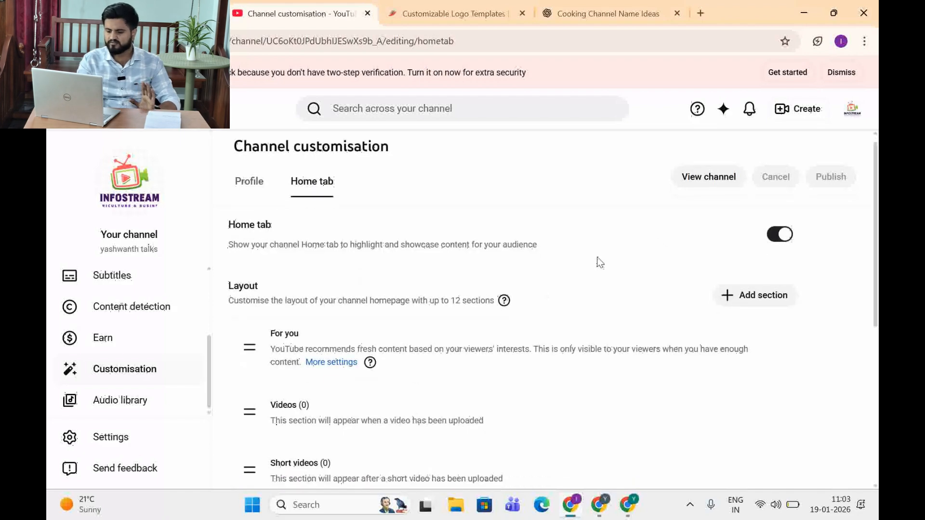
scroll(597, 261, "down", 6)
scroll(597, 260, "up", 8)
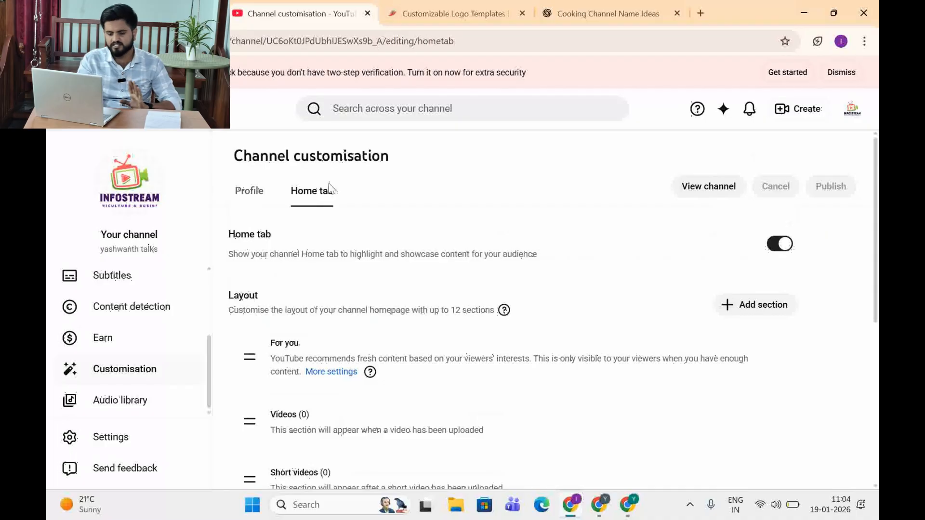
Open the channel's basic info settings and choose India as the country of residence
left_click(135, 439)
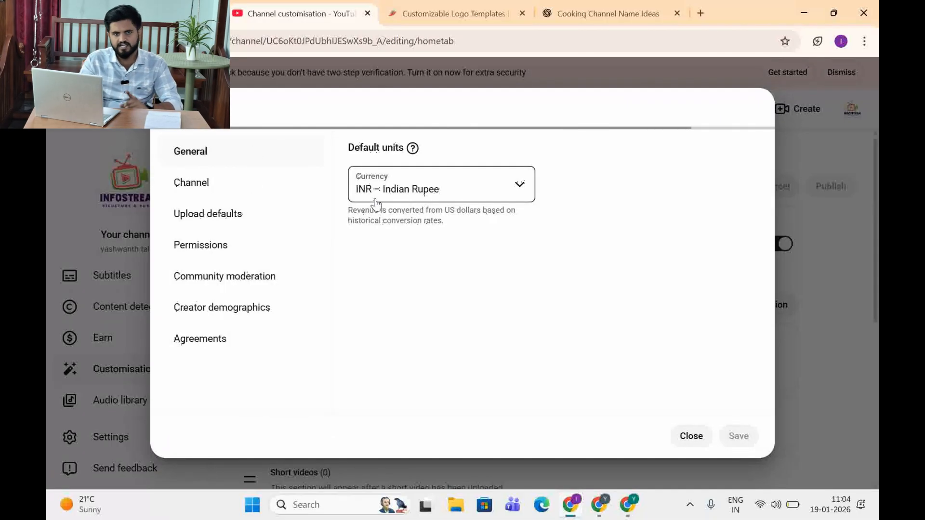
left_click(226, 193)
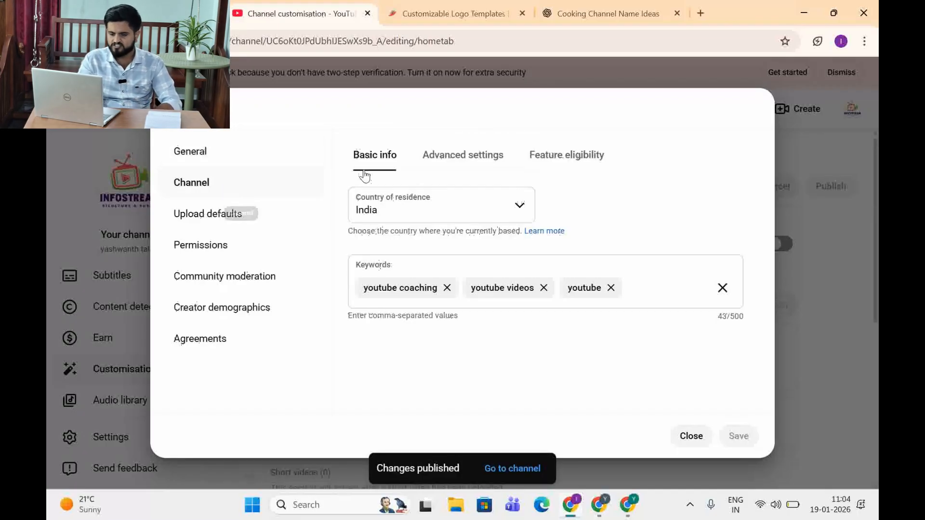
left_click(445, 214)
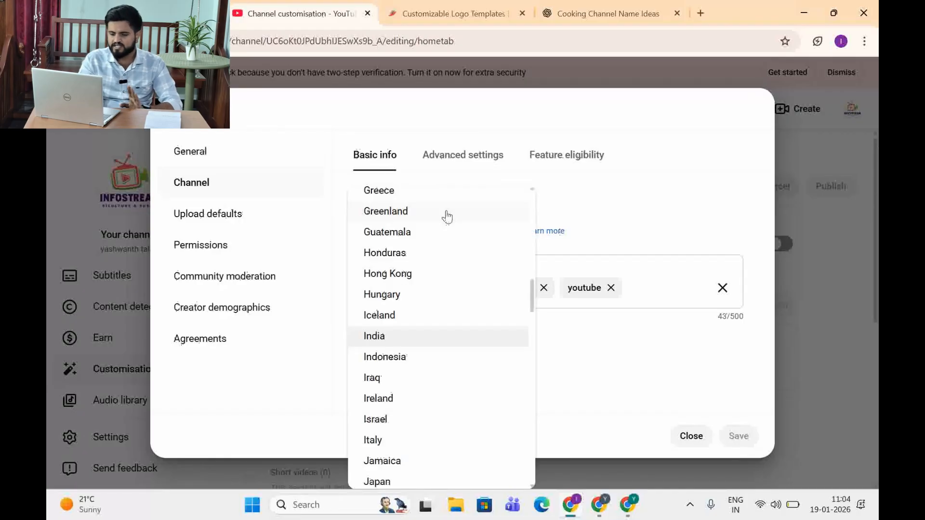
left_click(413, 337)
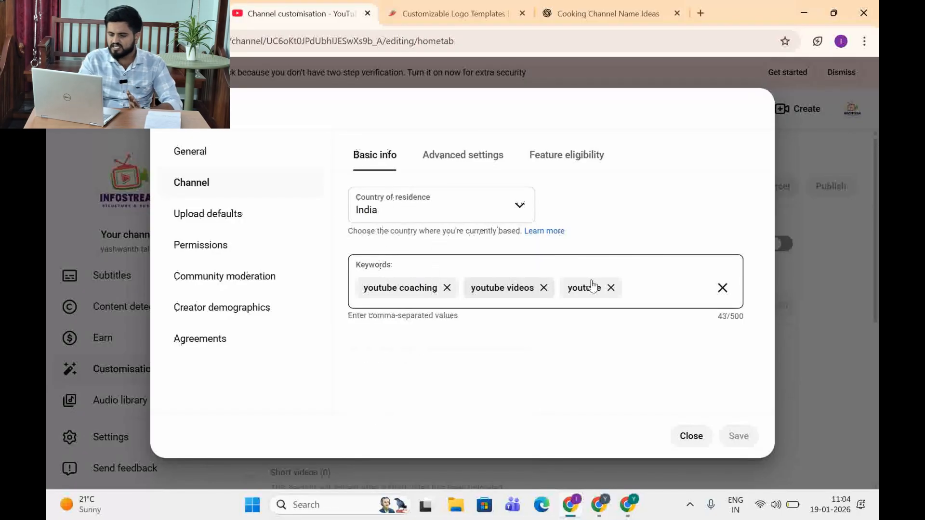
Remove the keywords "youtube", "youtube videos" and "youtube coaching", and add the channel keyword "cooking channel"
left_click(610, 287)
left_click(544, 288)
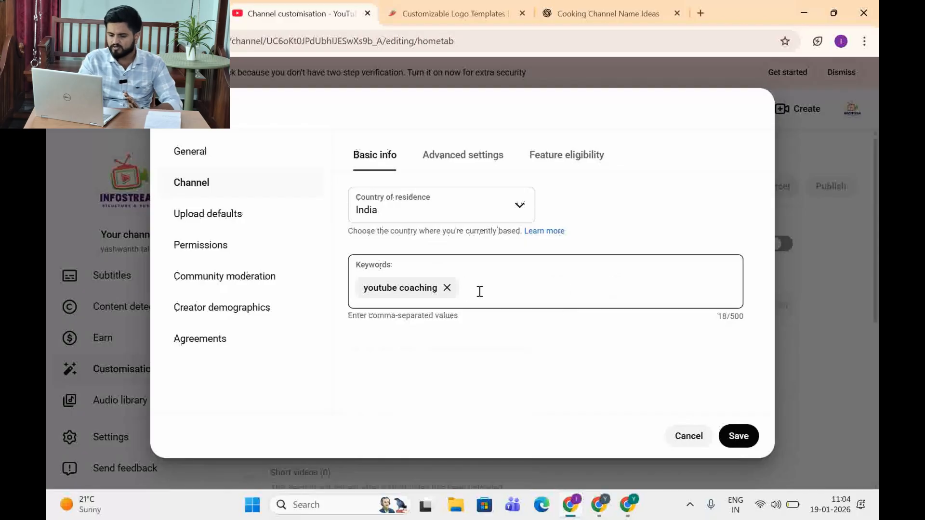
left_click(447, 288)
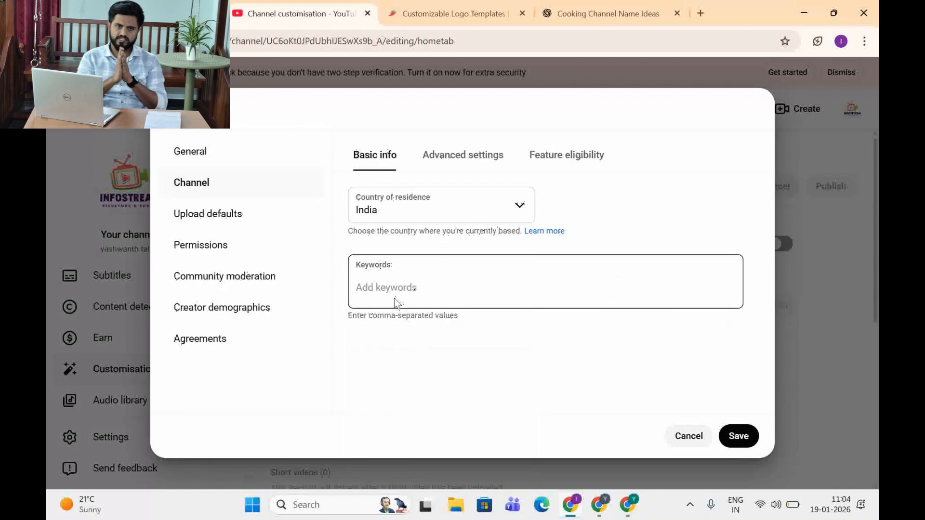
left_click(394, 294)
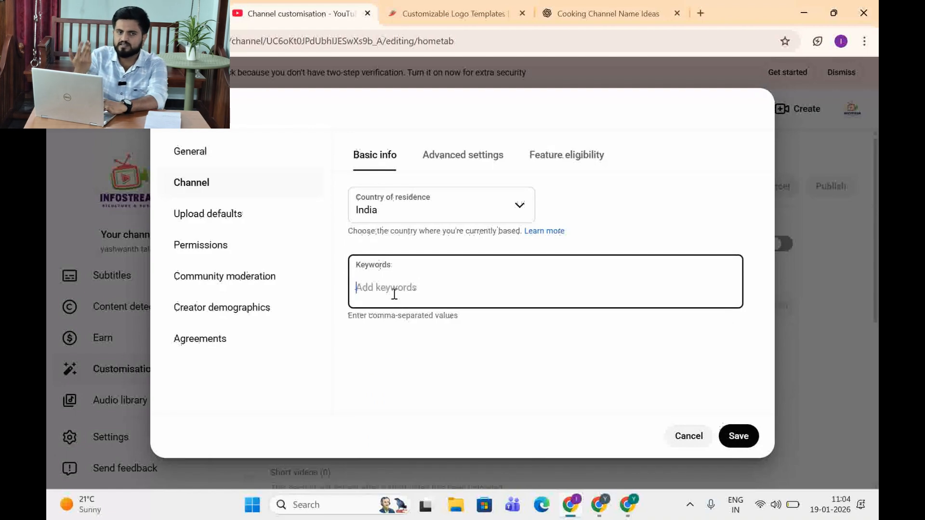
type("cooking")
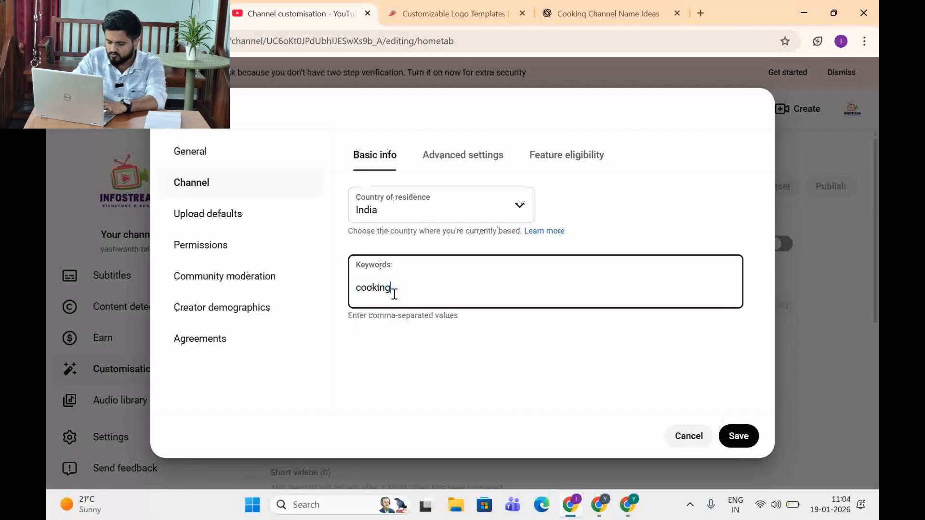
type(" channel")
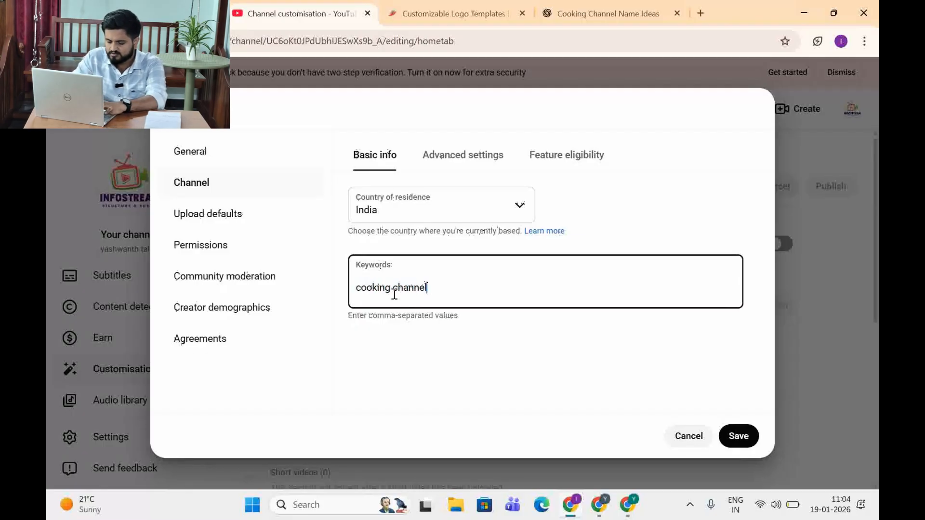
key("Return")
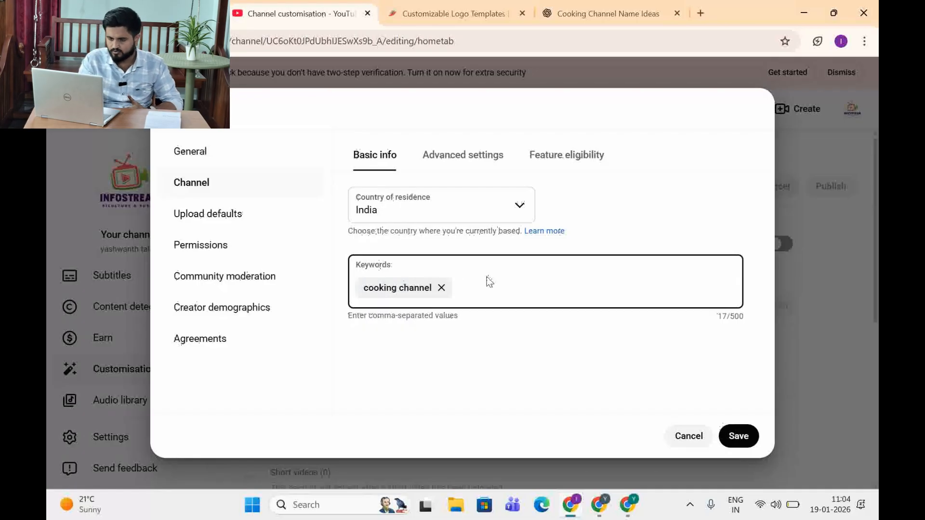
Switch to ChatGPT and dictate a request for keywords for the cooking channel
left_click(568, 8)
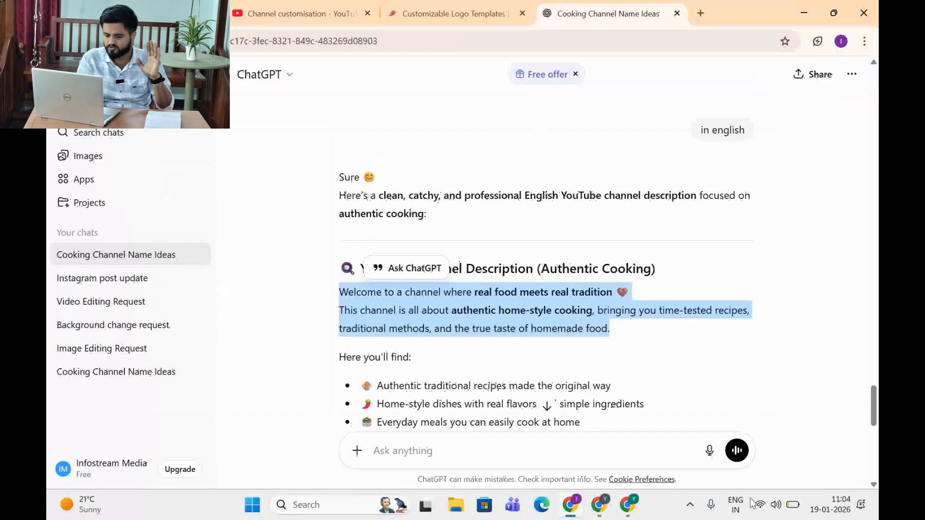
left_click(709, 453)
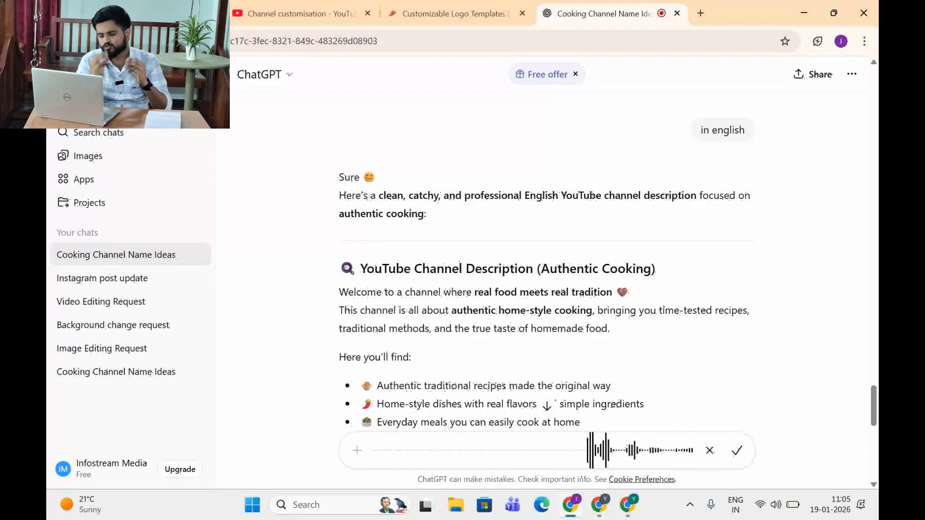
left_click(736, 451)
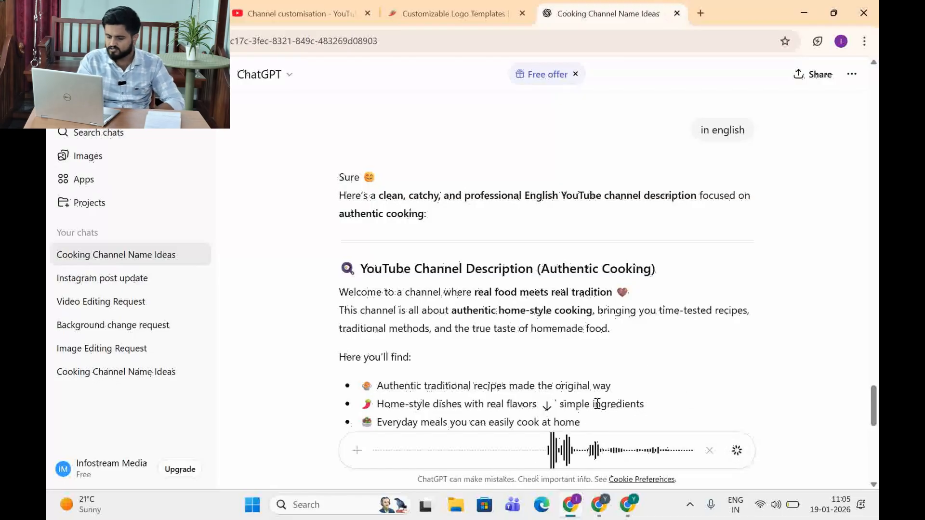
left_click(737, 451)
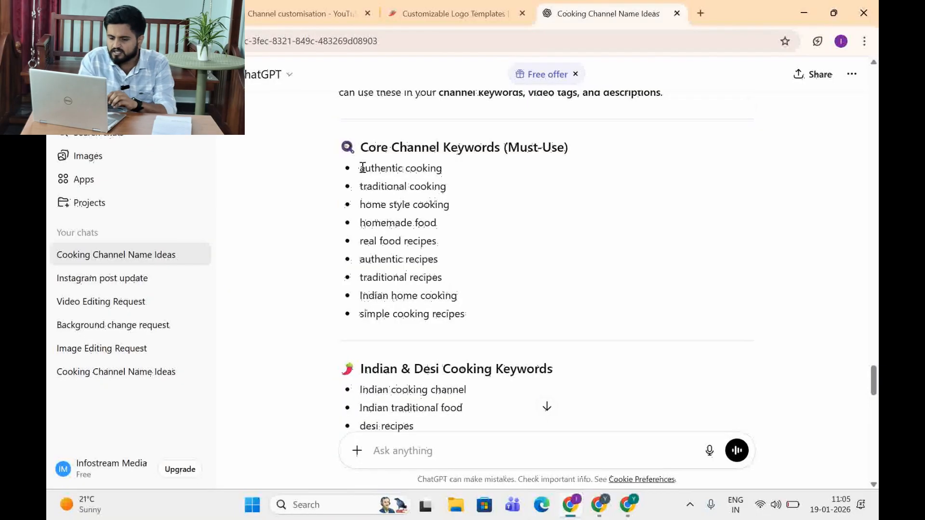
Copy "authentic cooking" from ChatGPT's core keyword list and add it to the channel keywords in YouTube Studio
left_click_drag(363, 167, 445, 170)
key("ctrl+c")
left_click(304, 13)
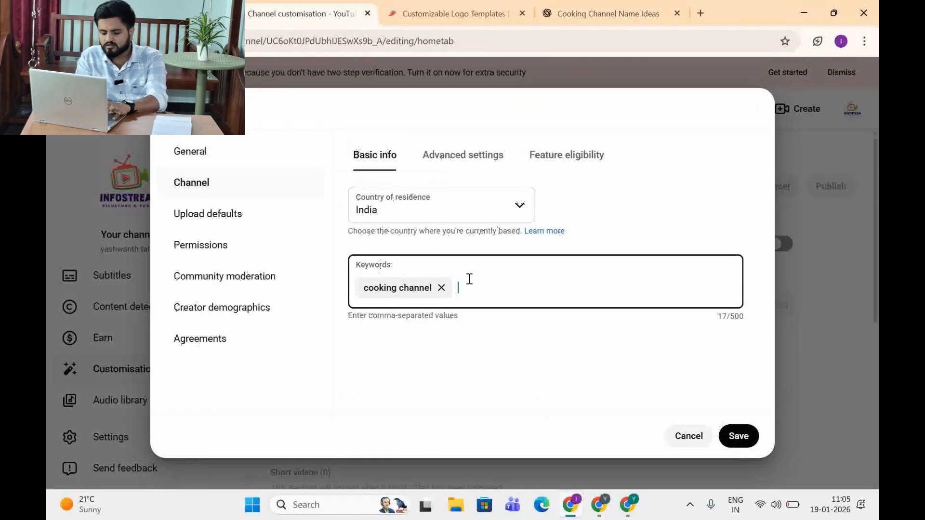
key("ctrl+v")
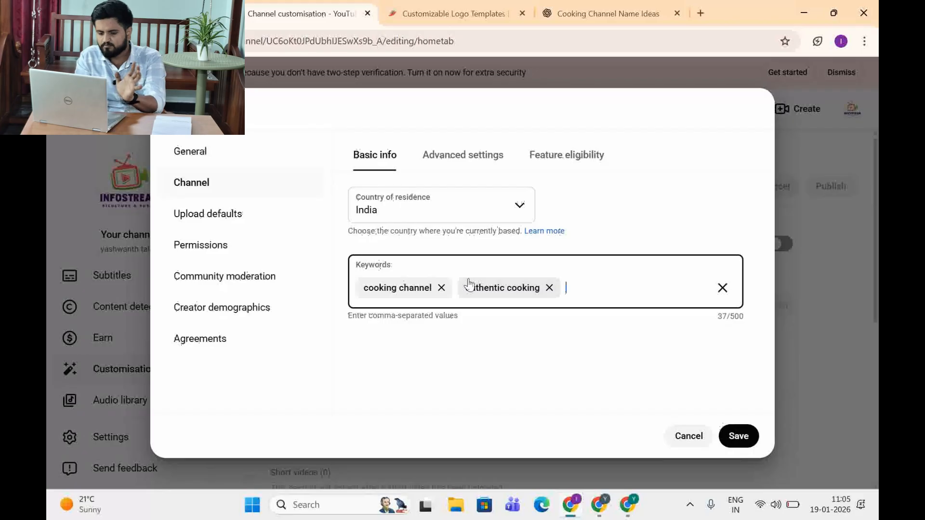
Copy "authentic recipes" from the ChatGPT keyword list and add it as another channel keyword in YouTube Studio
left_click(552, 11)
left_click_drag(439, 260, 363, 264)
key("ctrl+c")
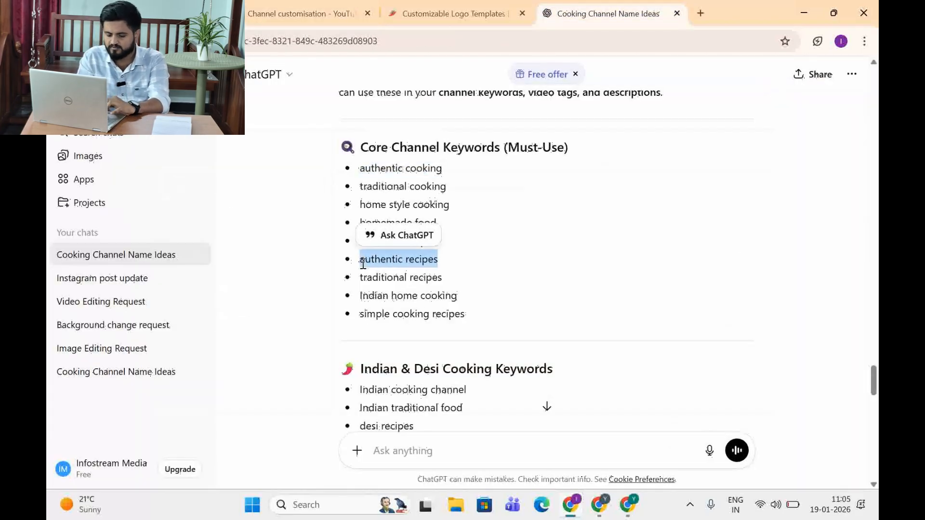
left_click(301, 6)
key("ctrl+v")
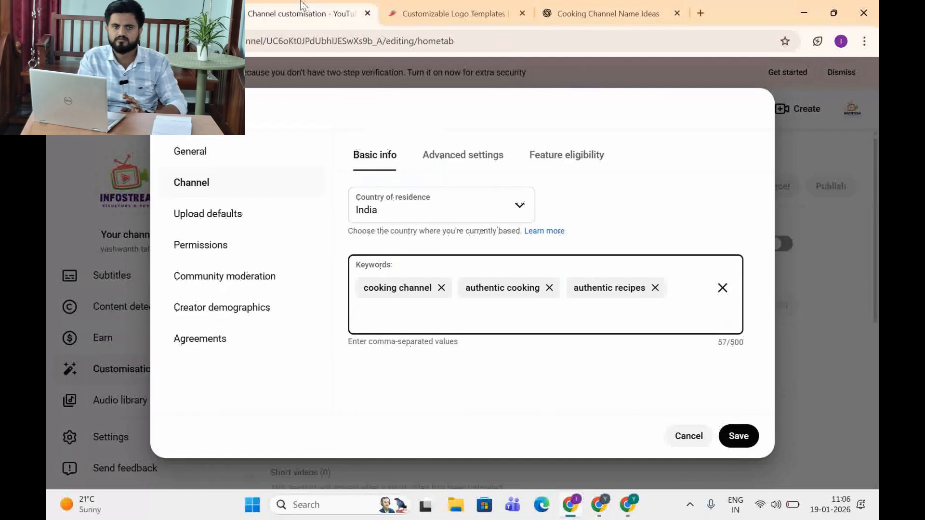
In the channel's advanced settings, try the not Made for Kids audience option, and return to reviewing the setting for every video
left_click(438, 159)
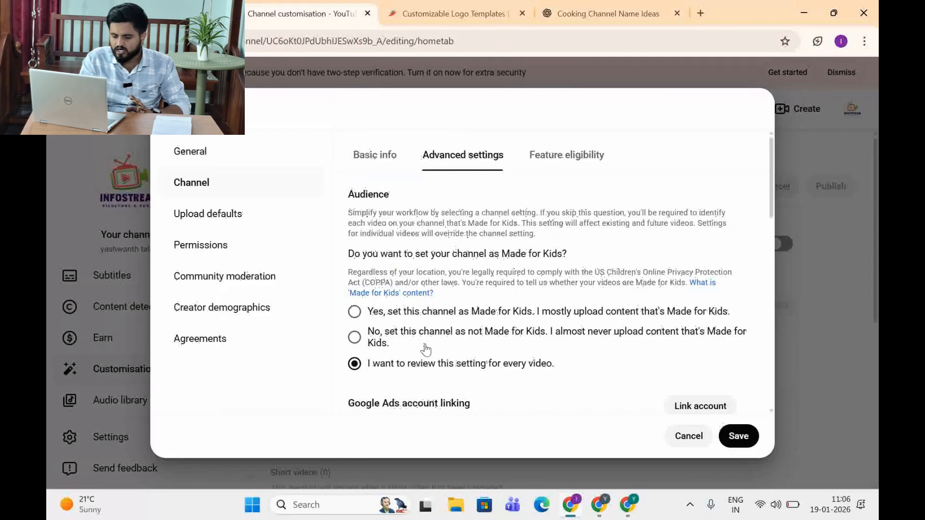
scroll(425, 347, "down", 3)
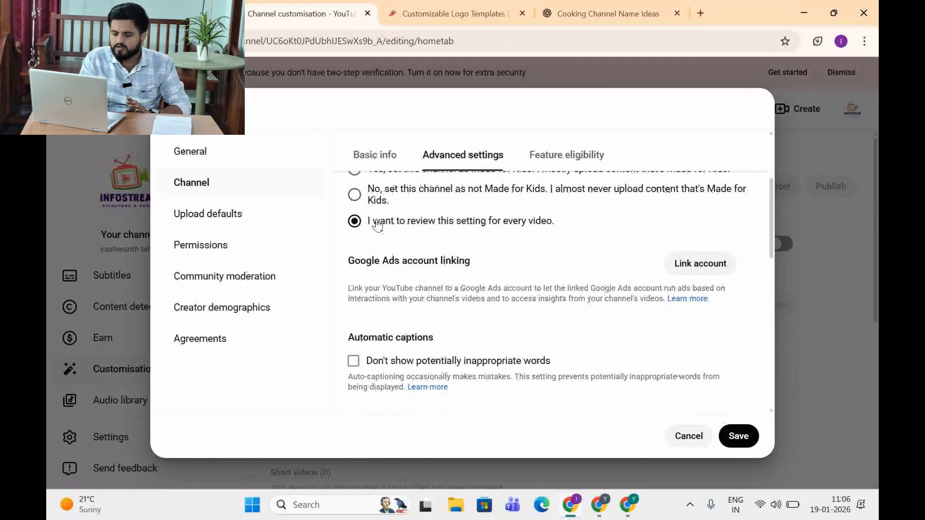
scroll(373, 231, "up", 2)
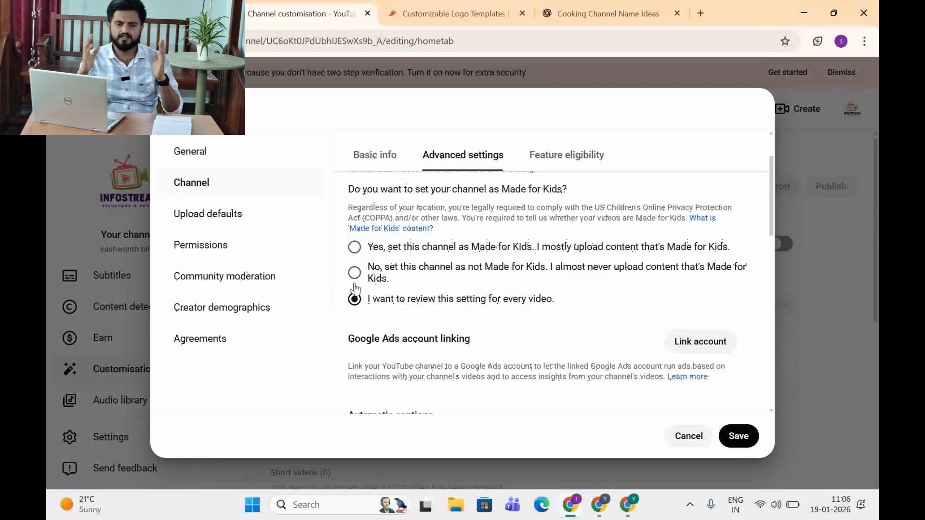
left_click(354, 273)
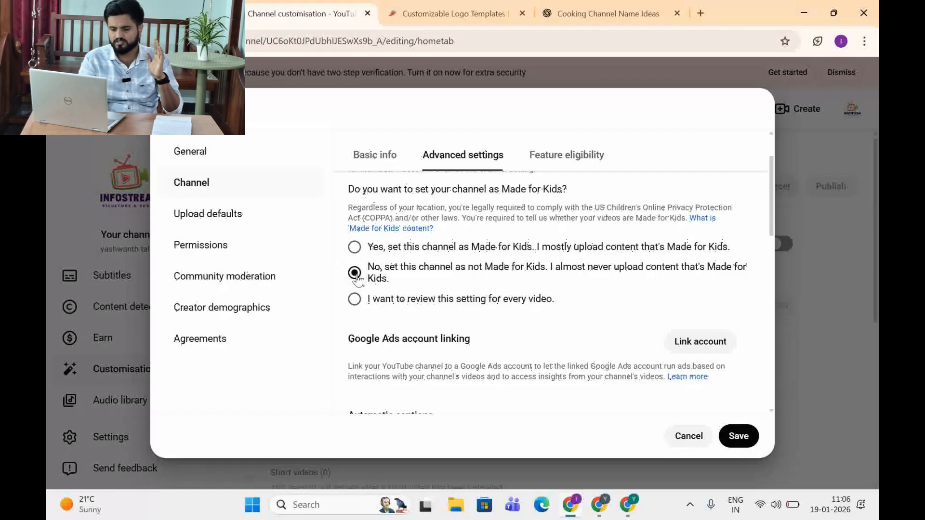
left_click(357, 301)
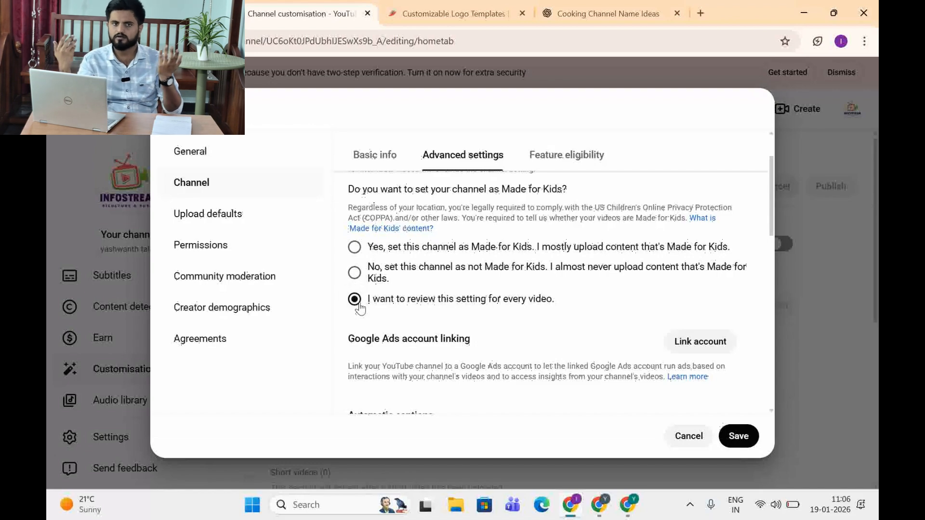
Review the channel's ads linking, captions, dubbing, advertisement and clips settings, and check its feature eligibility
scroll(360, 308, "down", 8)
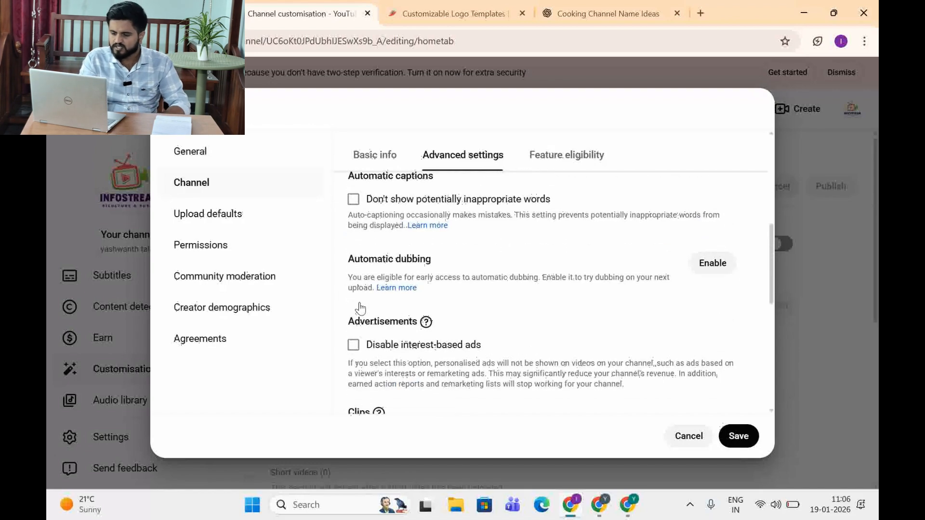
scroll(360, 303, "up", 5)
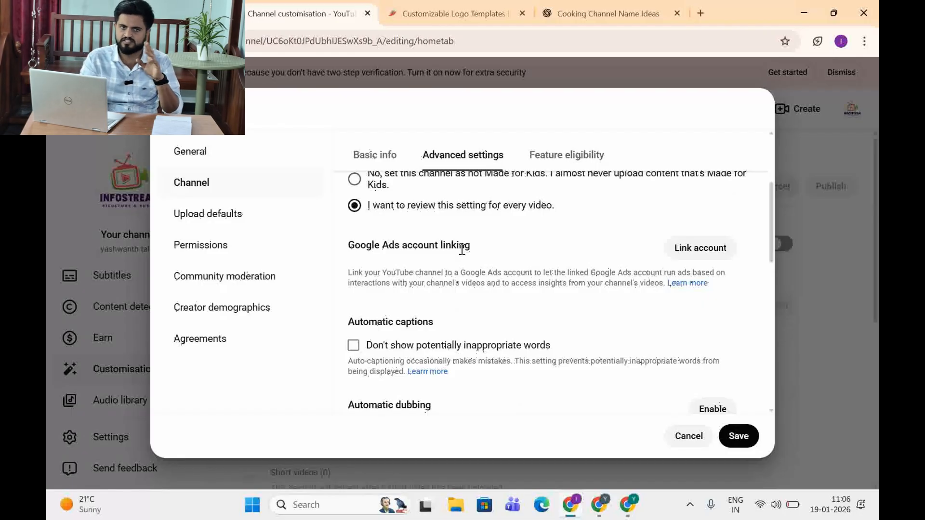
scroll(462, 249, "down", 10)
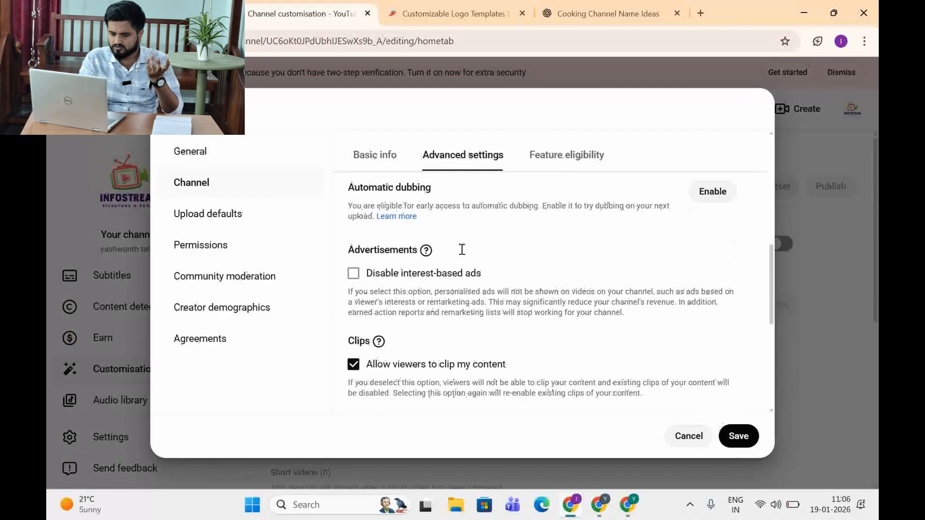
left_click(567, 159)
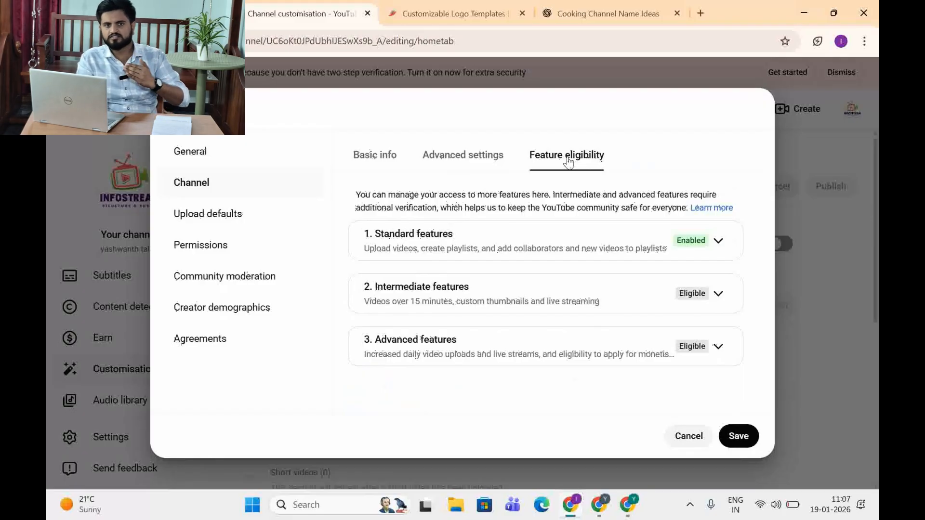
Review the upload defaults' basic info and advanced settings, and open the choices for comments
left_click(218, 219)
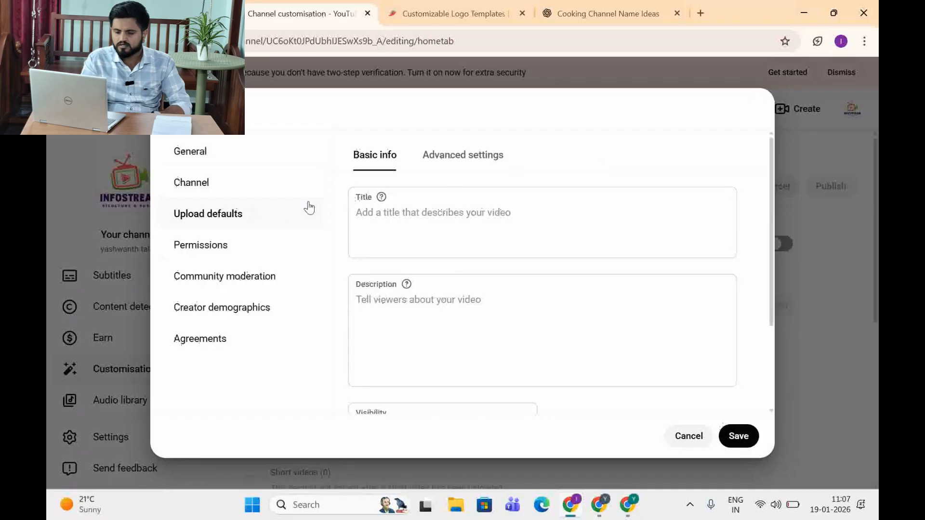
left_click(393, 227)
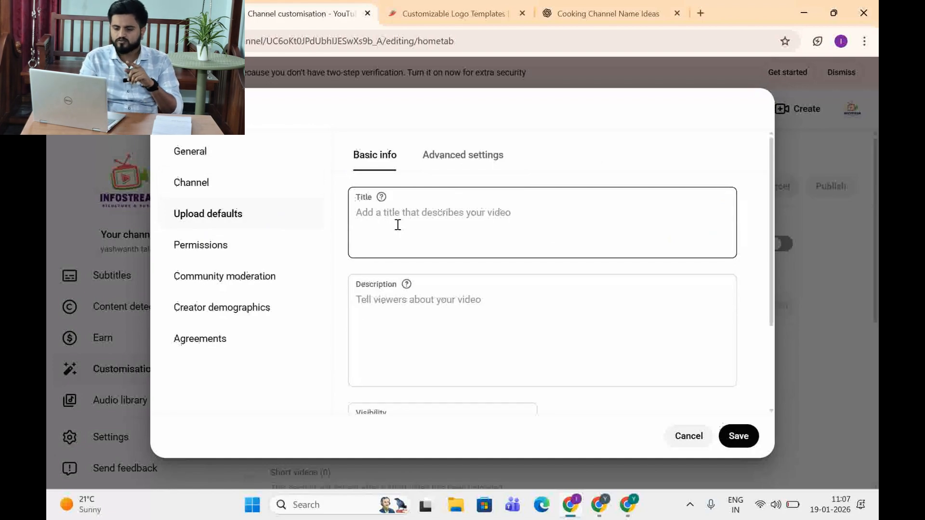
scroll(391, 213, "down", 3)
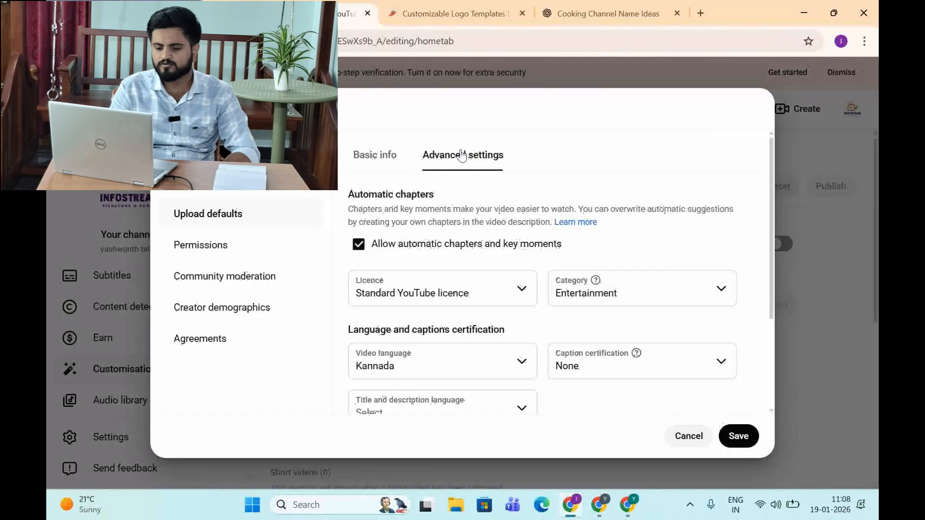
scroll(439, 351, "down", 3)
left_click(440, 350)
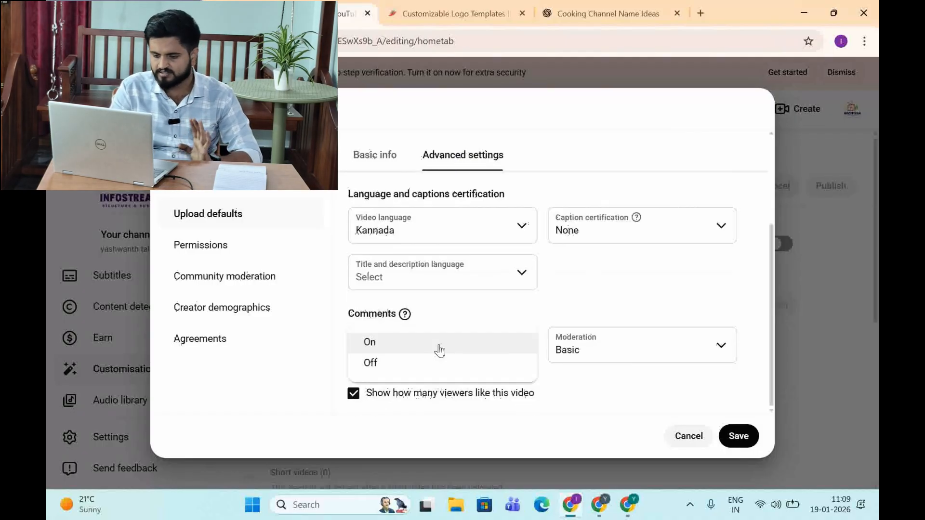